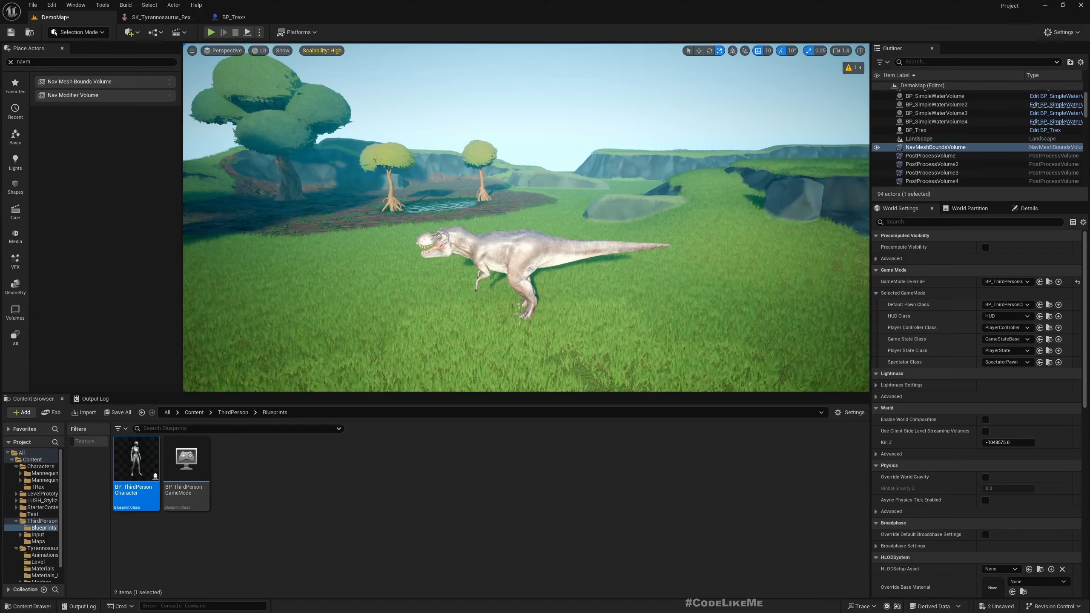
In the BP_Trex event graph, add a Random Movement call connected to the Event BeginPlay execution output
right_drag(456, 213, 506, 213)
click(231, 18)
right_drag(395, 124, 463, 241)
scroll(464, 242, down, 5)
scroll(418, 210, up, 5)
drag(349, 168, 442, 168)
text(randomn)
key(BackSpace)
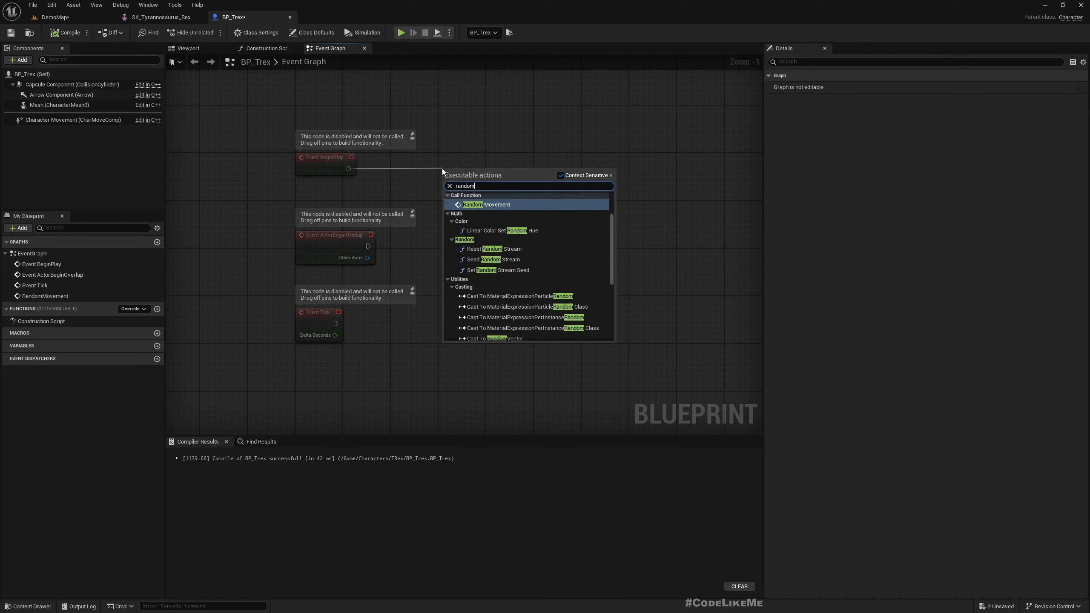
key(Return)
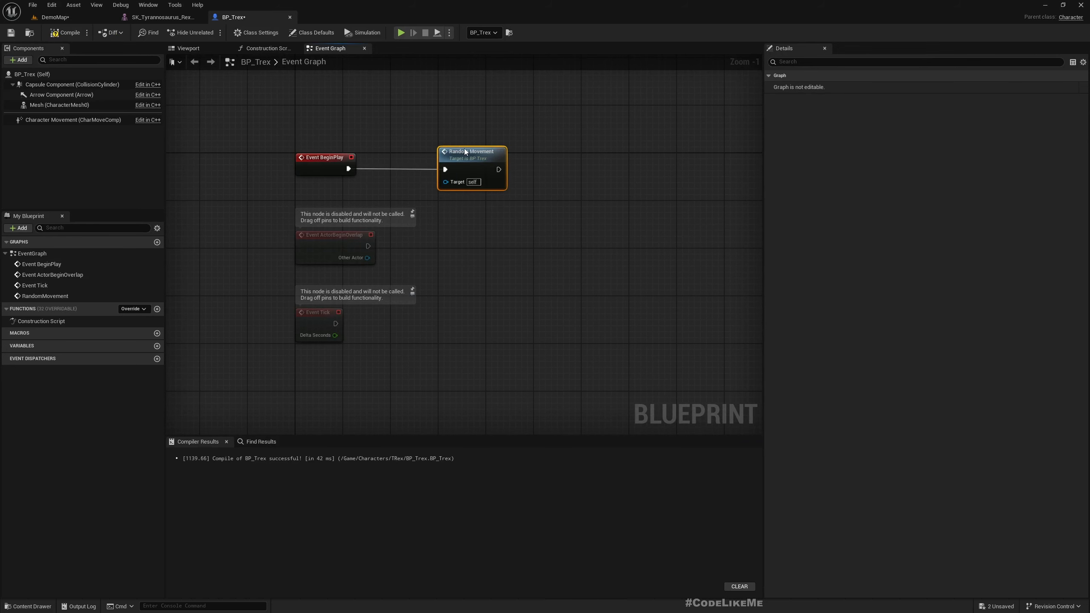
Play DemoMap full screen and move the character around to watch the T-Rex's movement
click(55, 17)
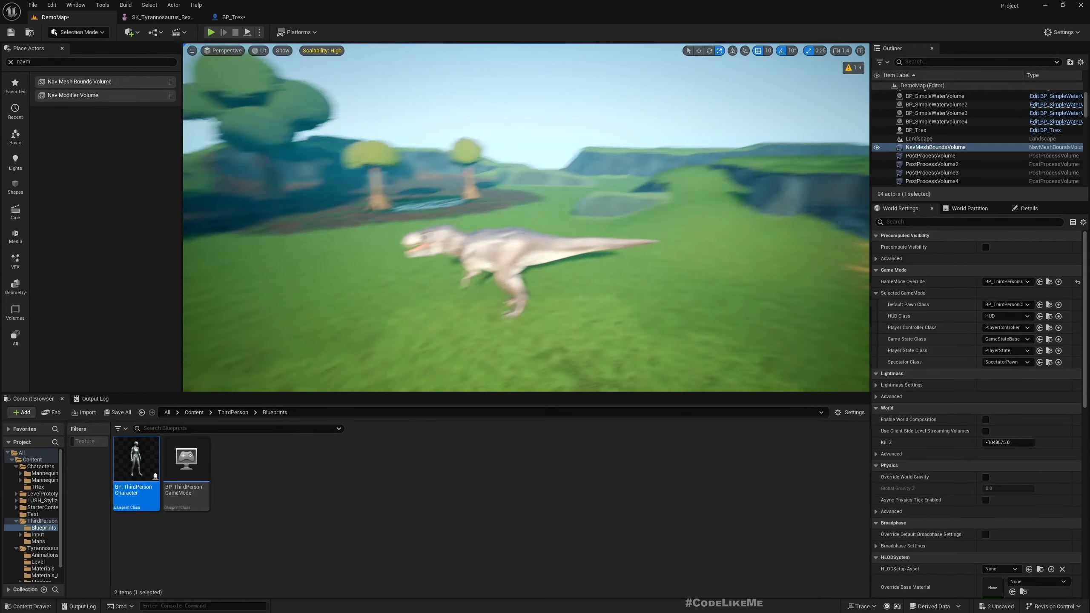
key(F11)
key(alt+p)
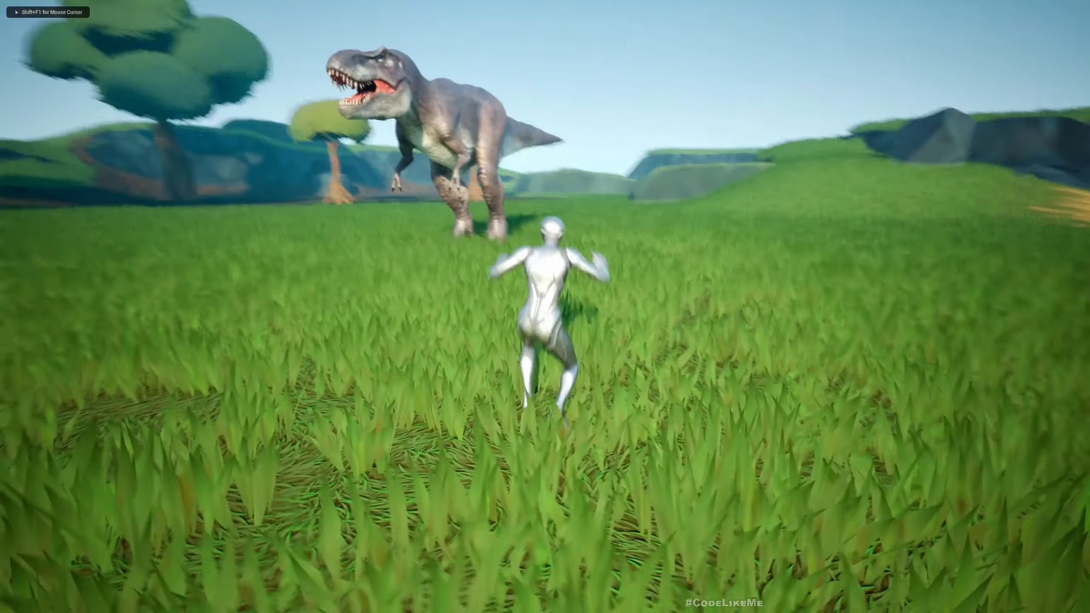
key(s)
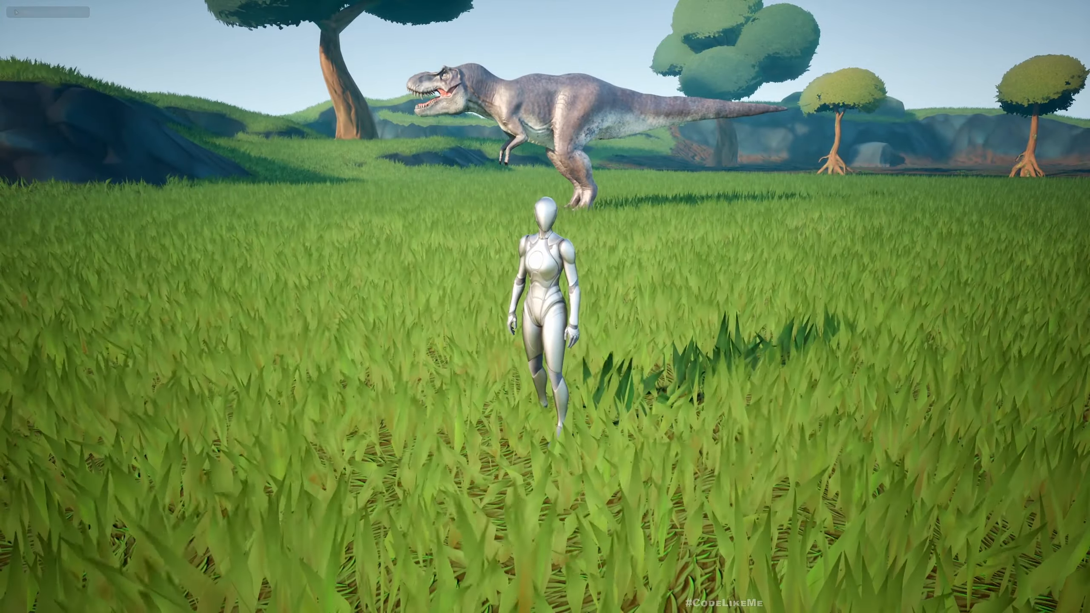
key(d)
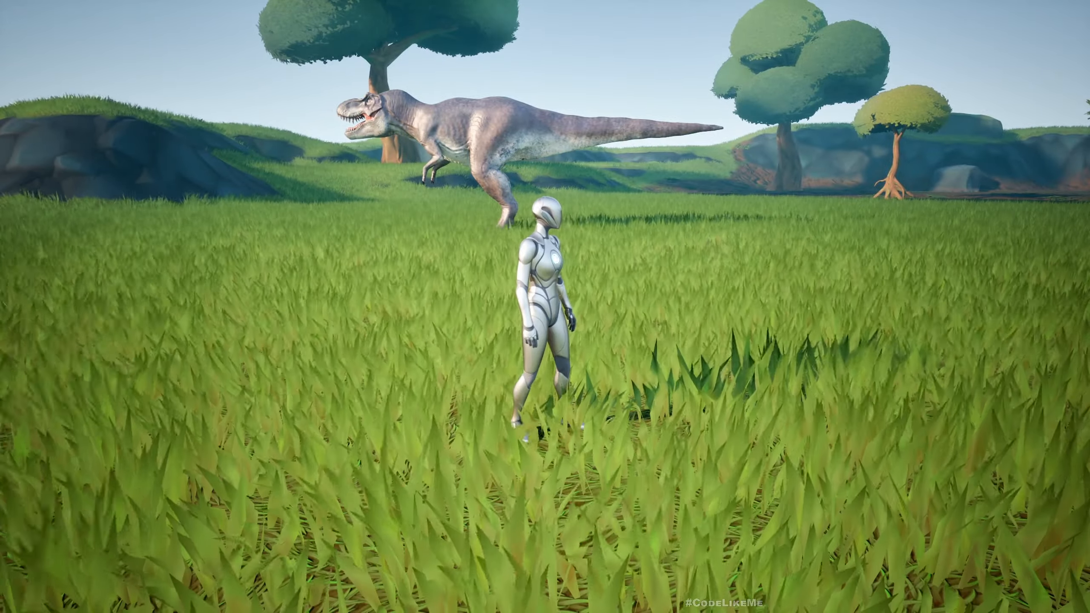
Leave full screen, run the character alongside the T-Rex to observe its motion, and stop the play session
key(F11)
click(255, 156)
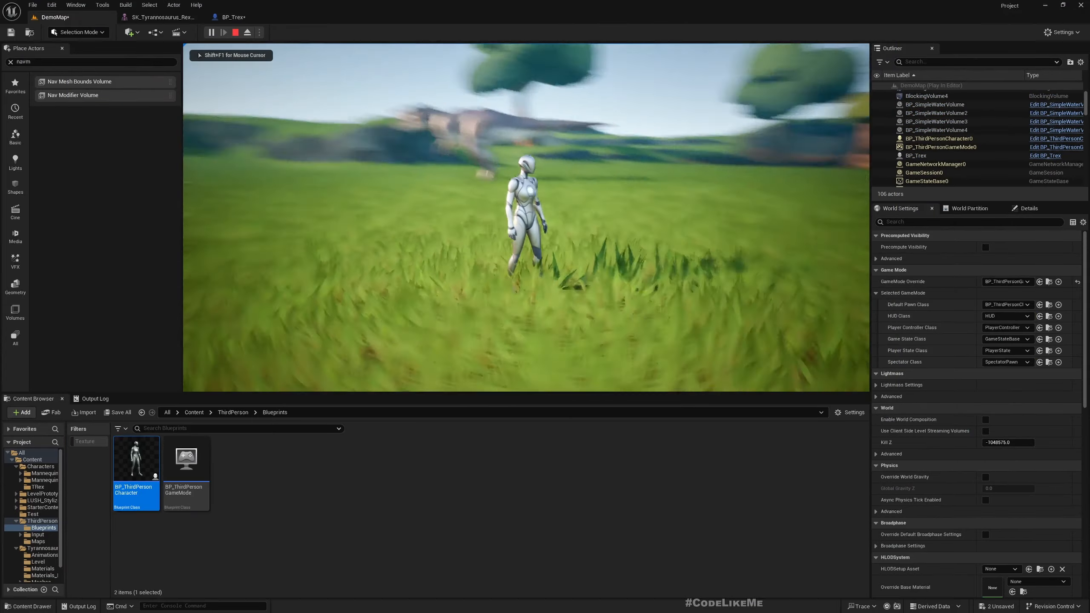
key(w)
key(a)
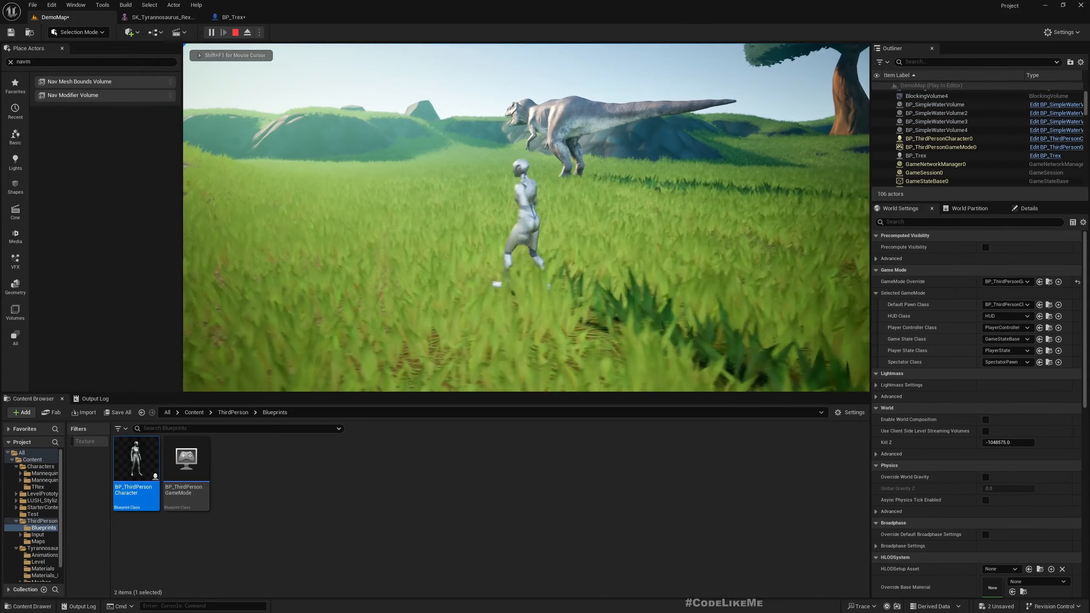
key(w)
key(d)
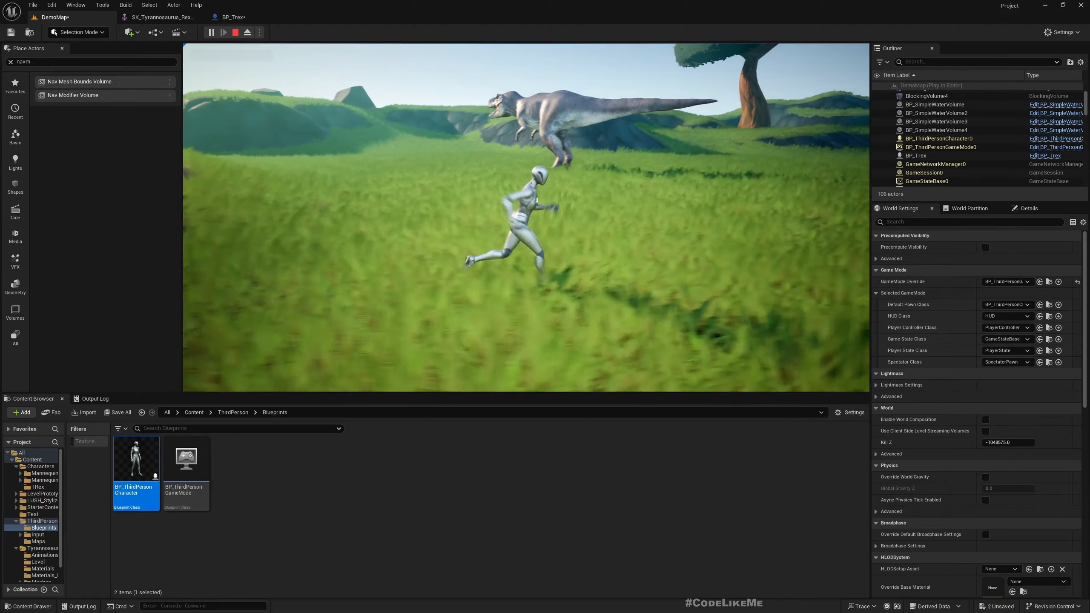
key(w)
key(a)
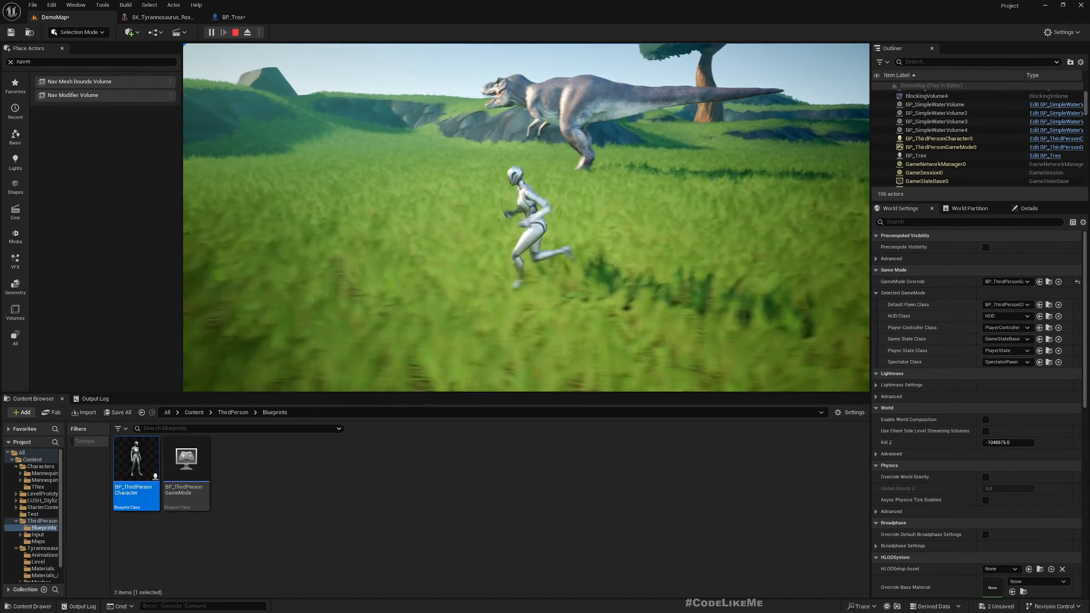
key(s)
key(s)
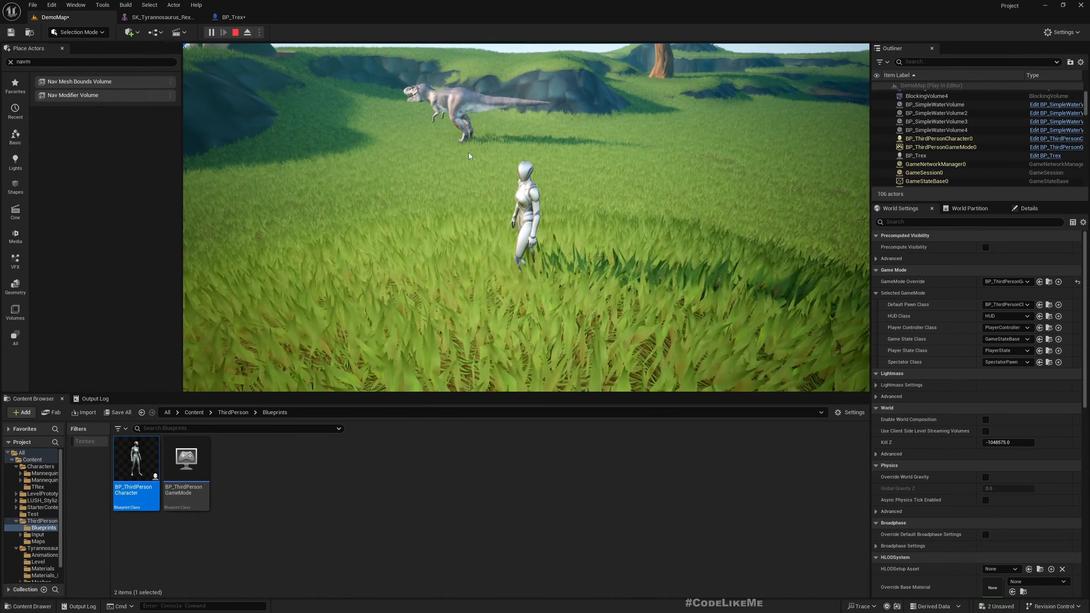
key(Escape)
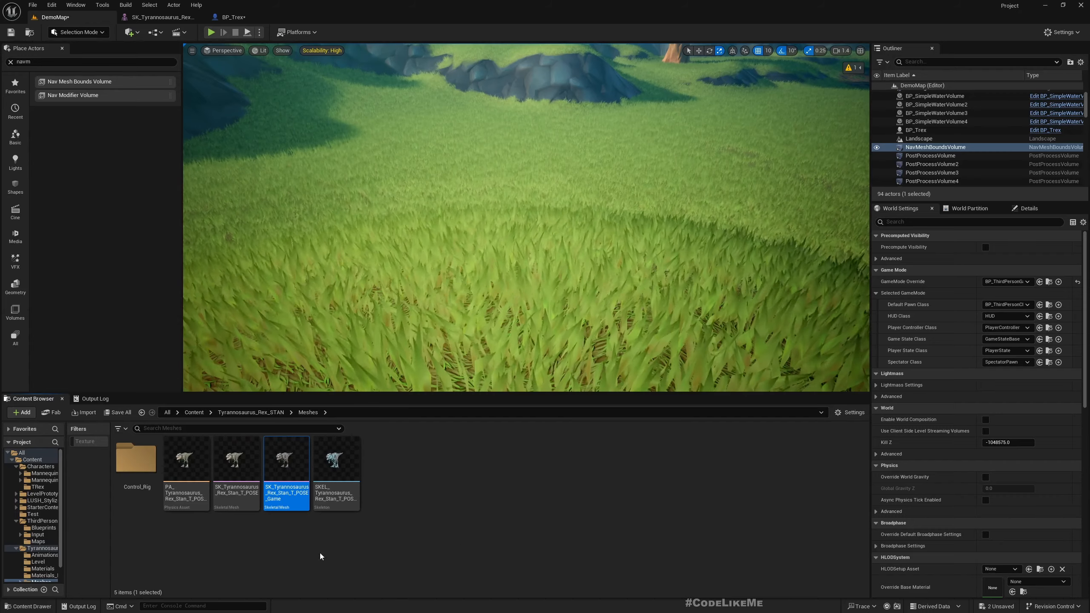
Create an Animation Blueprint named ABP_Trex from the SK_Tyrannosaurus_Rex_Stan_T_POSE_Game skeletal mesh
right_click(292, 459)
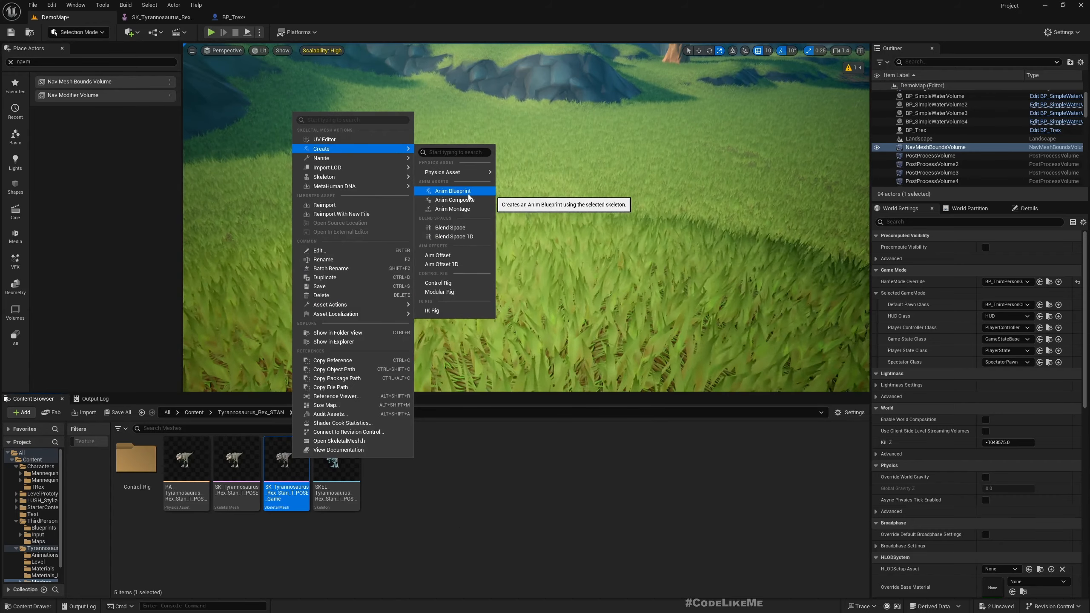
click(468, 194)
text(ABP_)
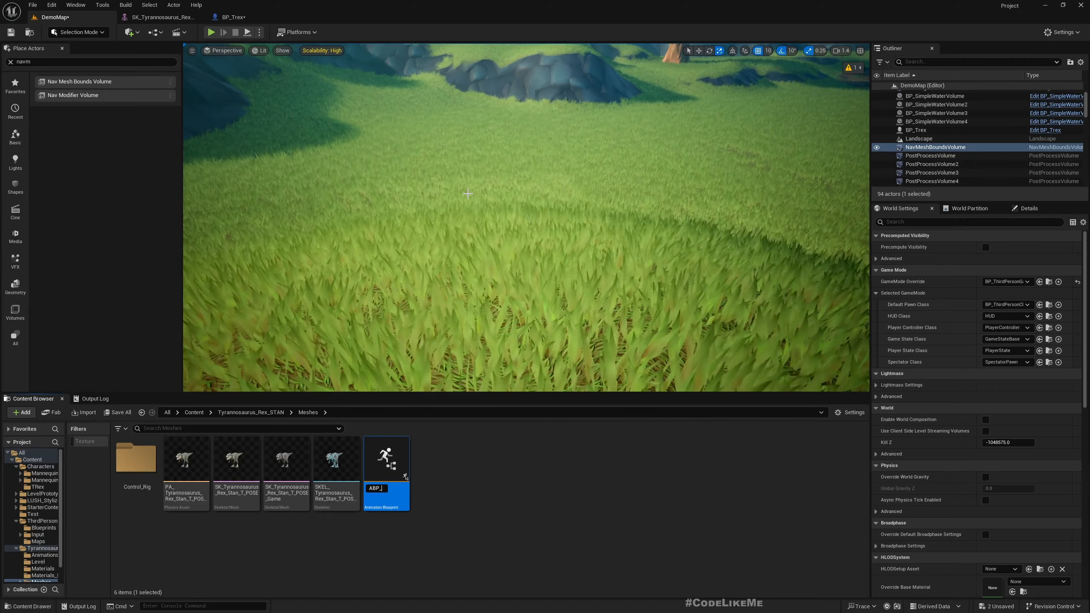
text(Trex)
key(Return)
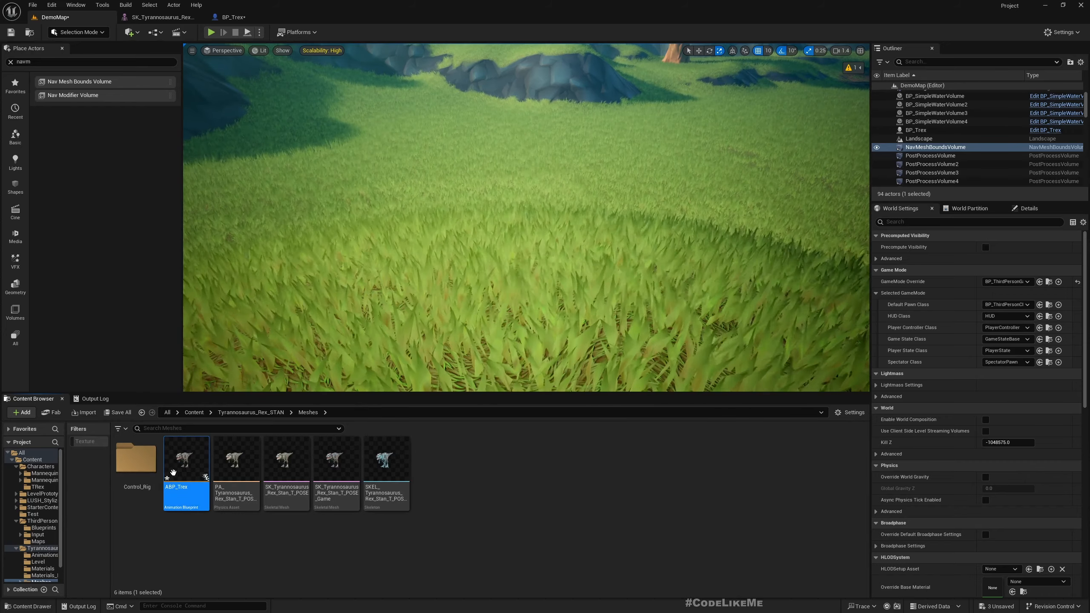
Move ABP_Trex into the Characters/TRex folder and open its AnimGraph
drag(192, 460, 37, 489)
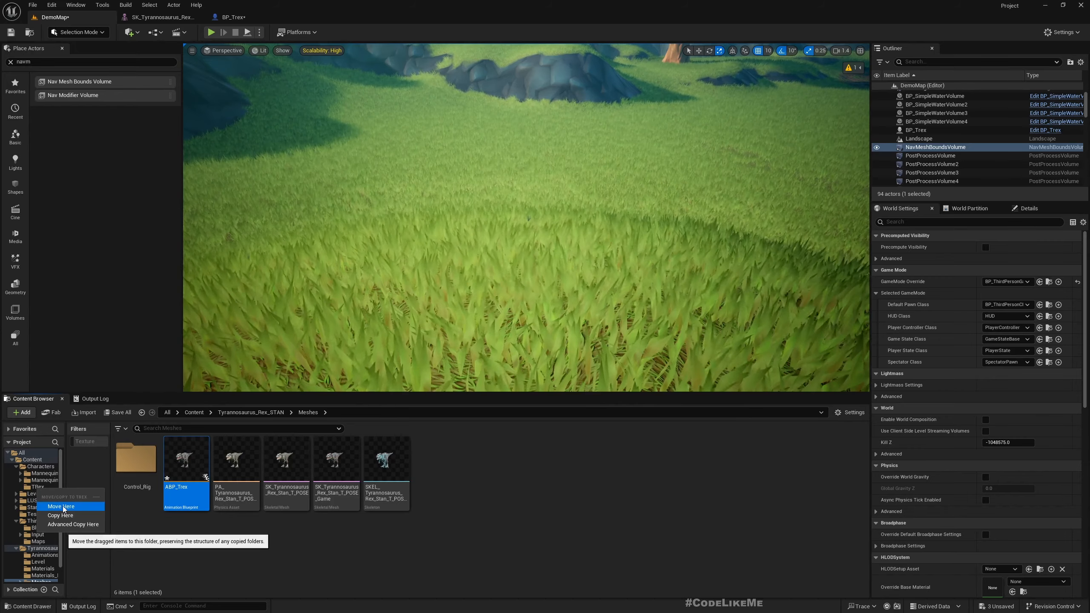
click(63, 509)
click(38, 488)
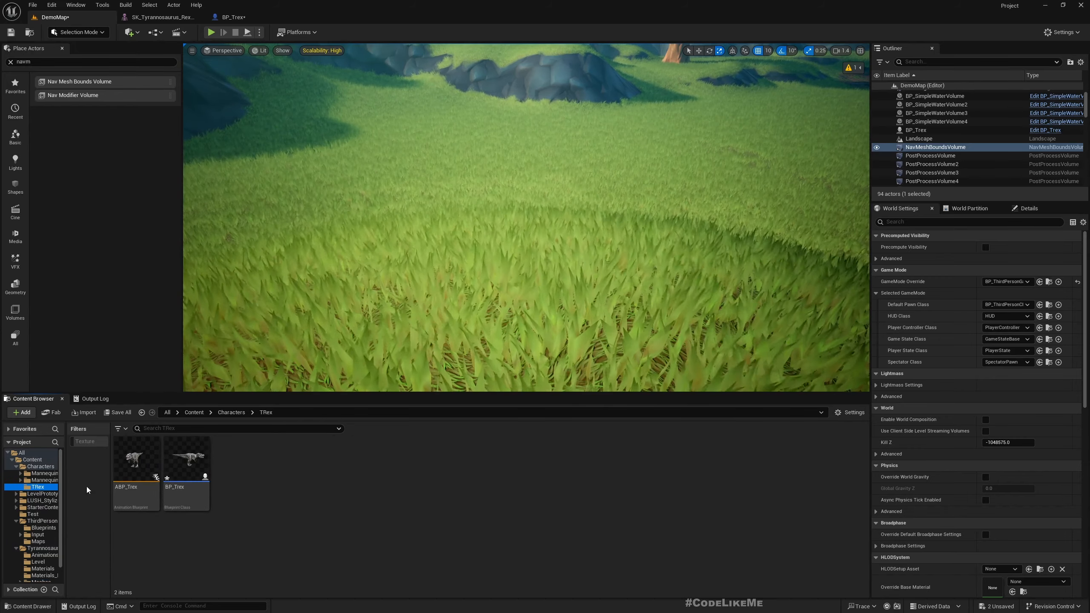
double_click(137, 457)
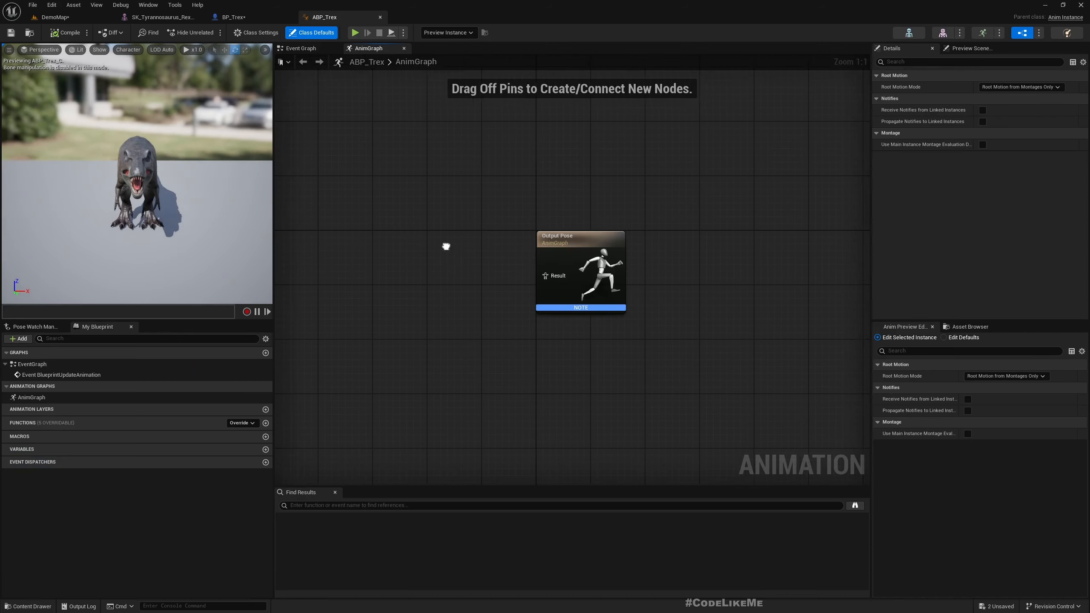
drag(558, 246, 712, 244)
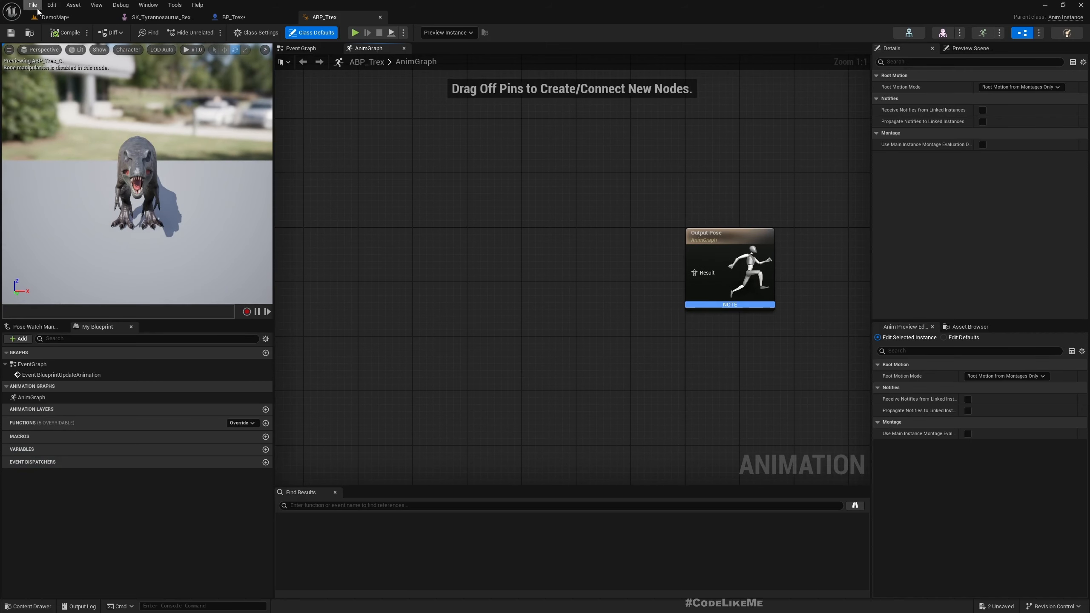
Examine the T-Rex skeleton's animations filtered by "right", previewing the A_080 running and A_073 leg-broken walking animations, and clear the filter
click(48, 18)
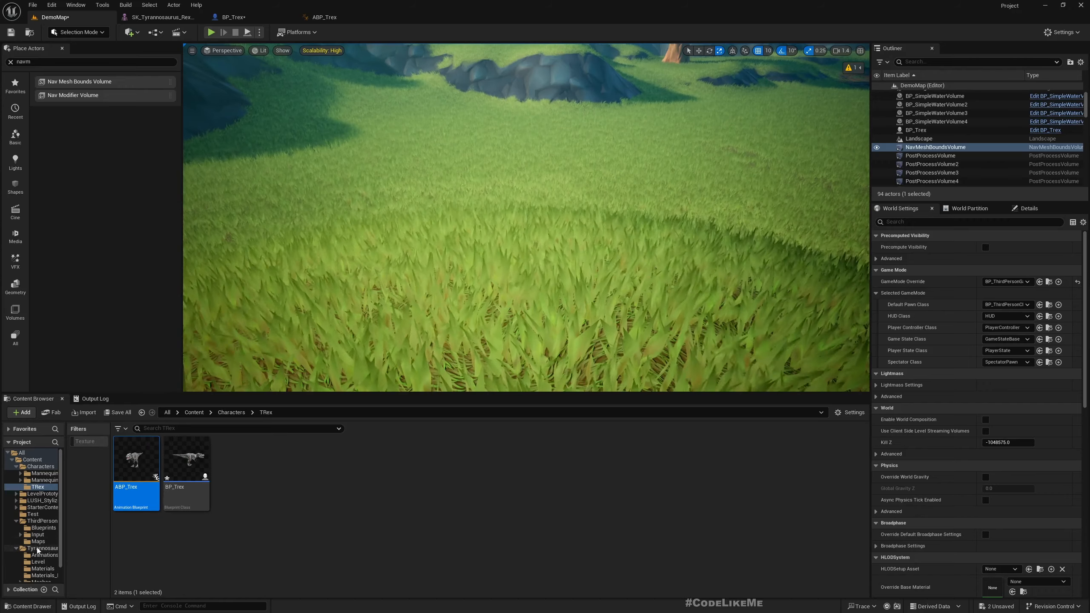
click(158, 17)
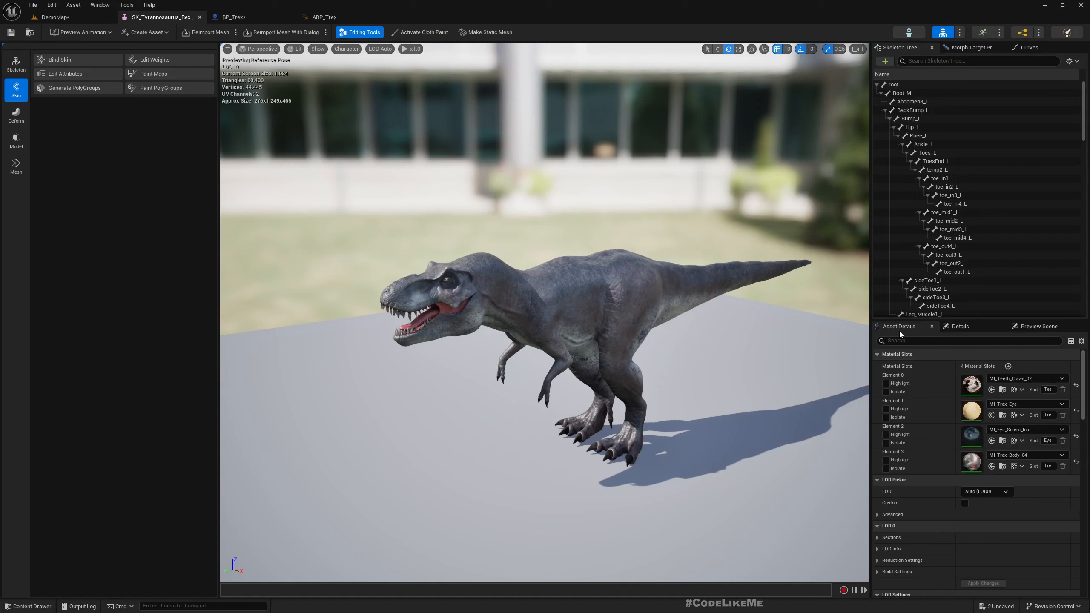
click(983, 32)
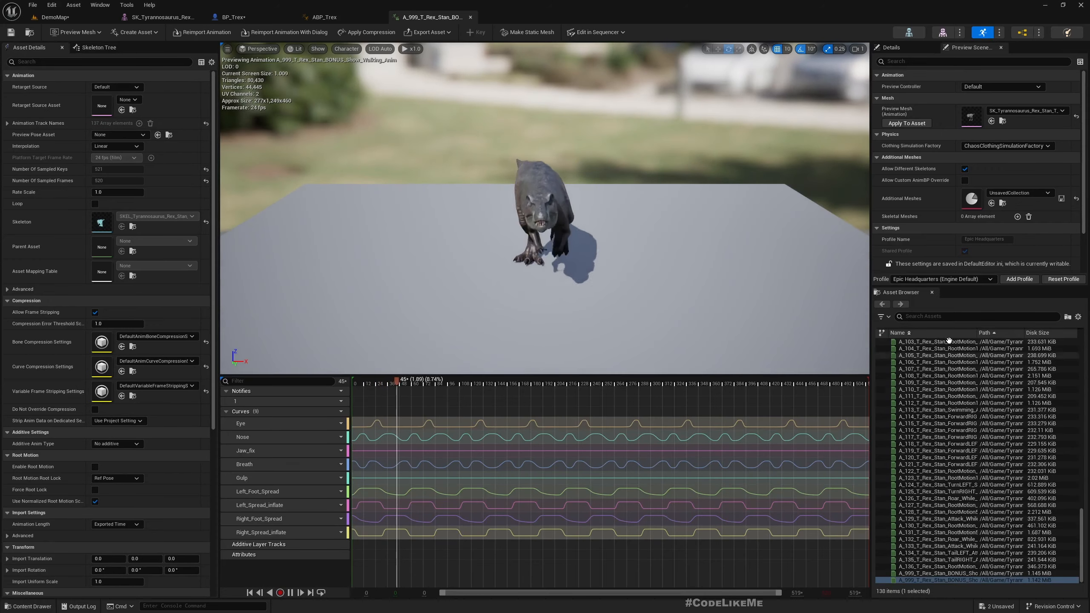
click(943, 317)
text(walk)
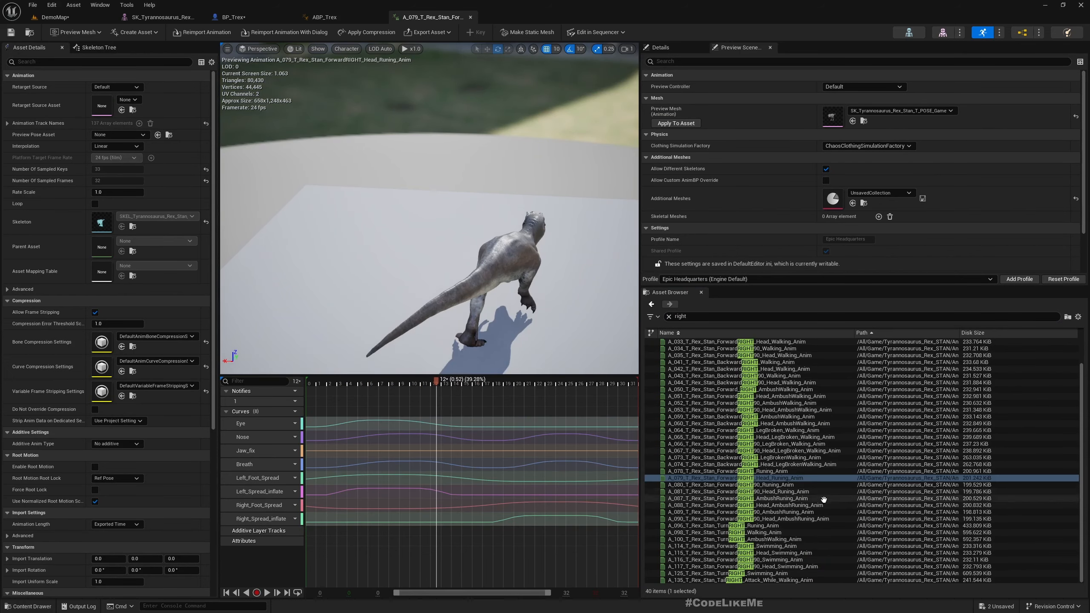
click(786, 484)
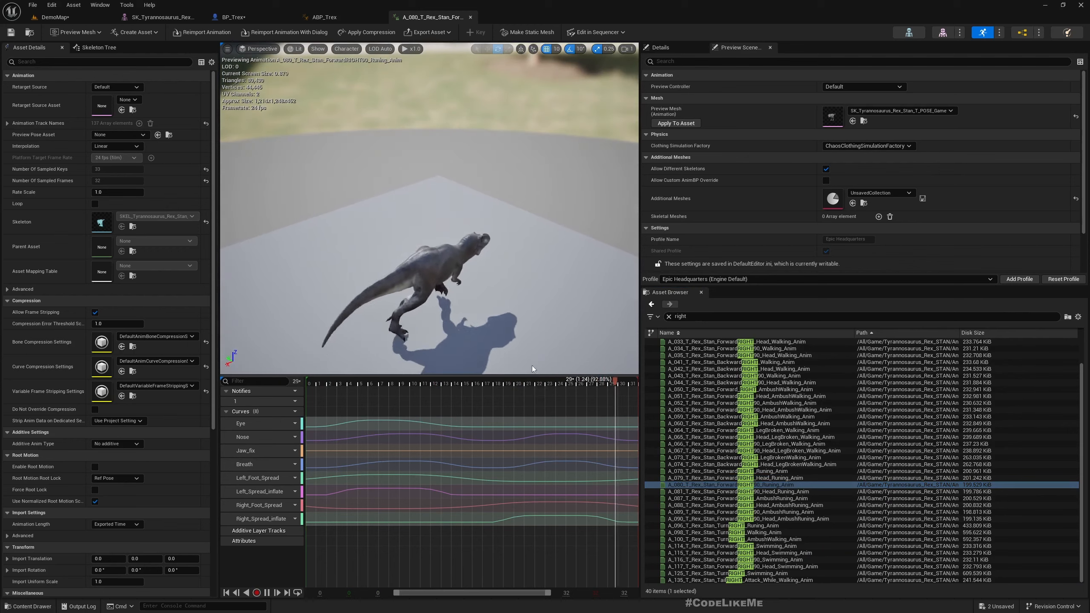
click(750, 457)
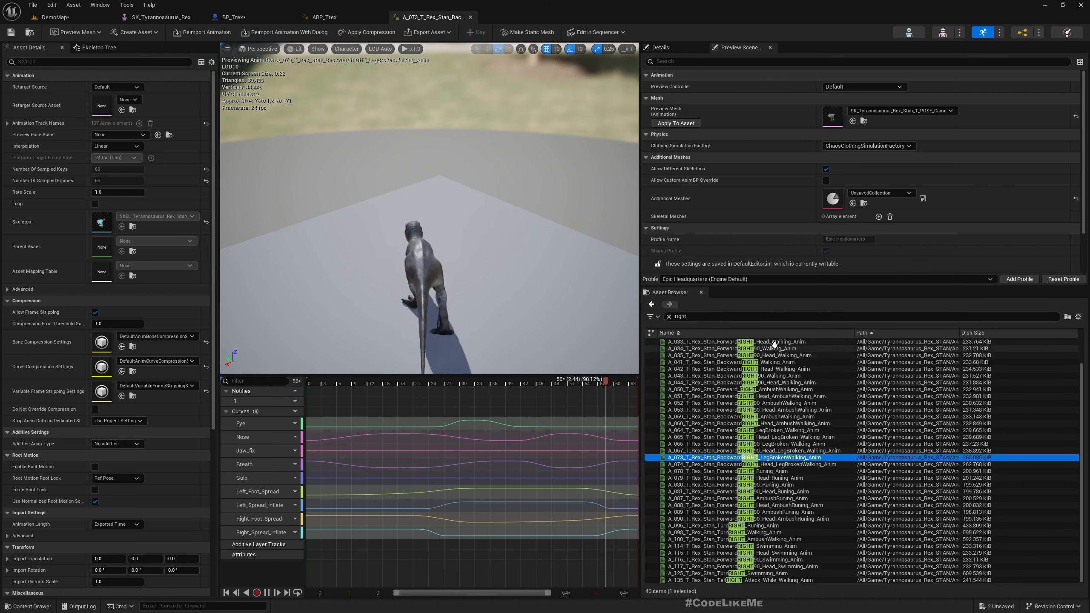
click(669, 316)
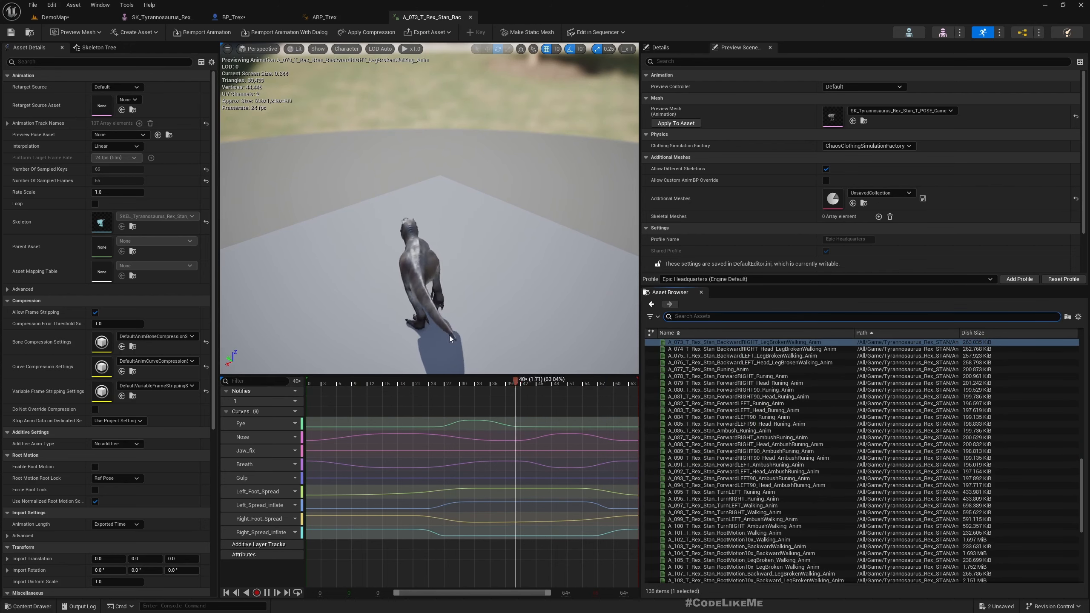
Create a Blend Space 1D named BSP1D_Trex from the SK_Tyrannosaurus_Rex_Stan_T_POSE_Game skeletal mesh and open it
click(324, 17)
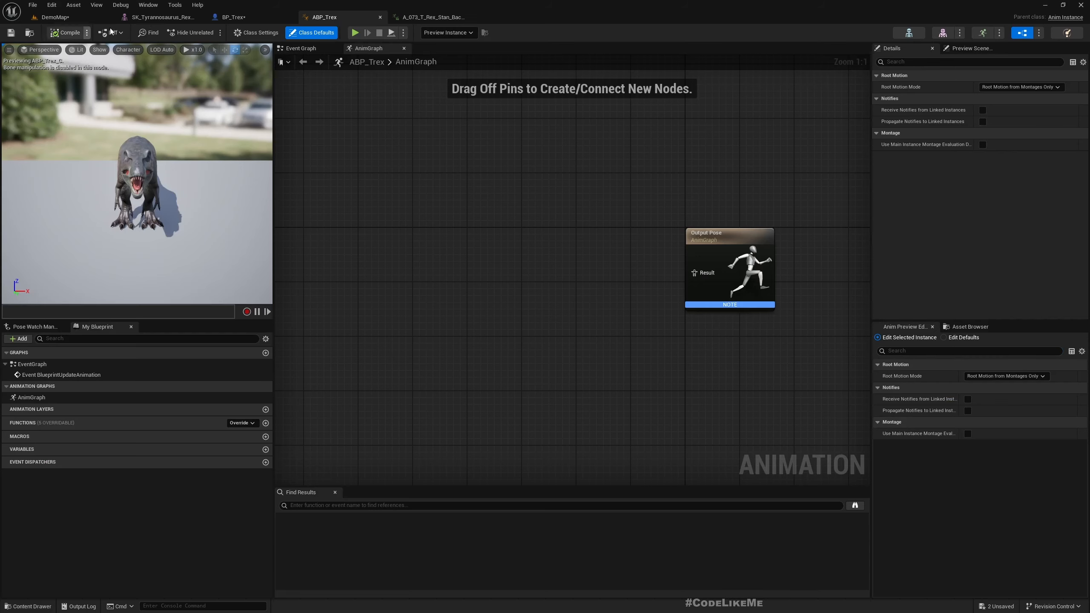
click(48, 16)
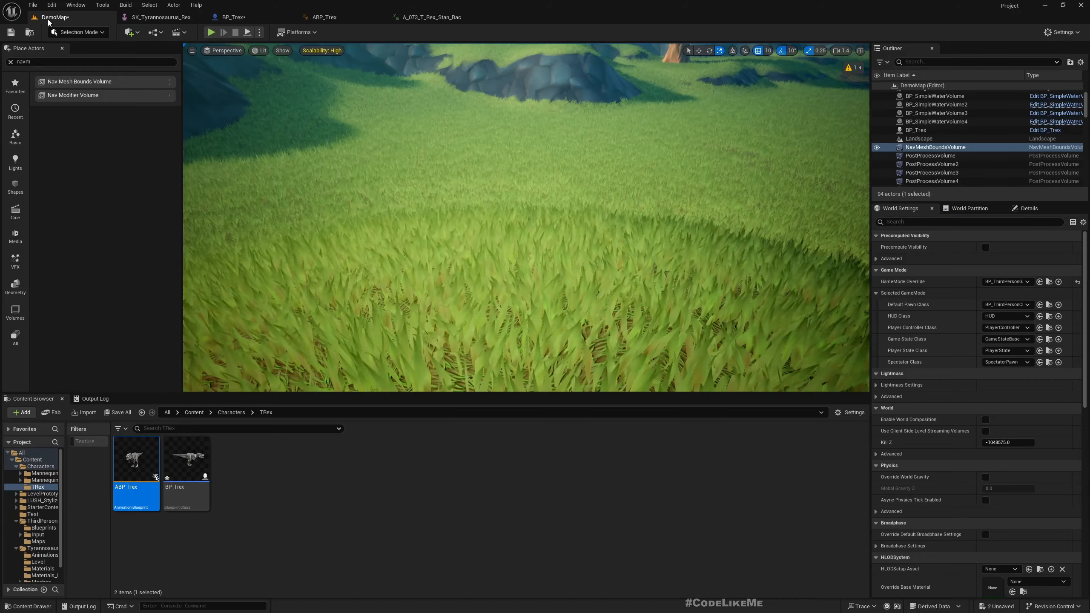
click(176, 18)
click(30, 32)
right_click(282, 457)
mouse_move(314, 145)
click(455, 235)
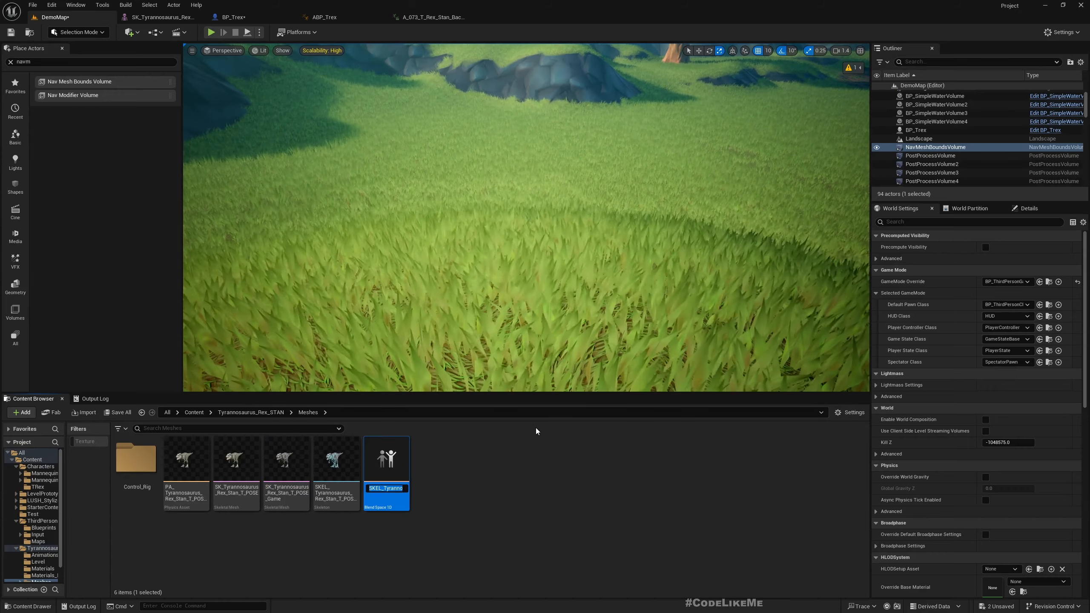
text(BS)
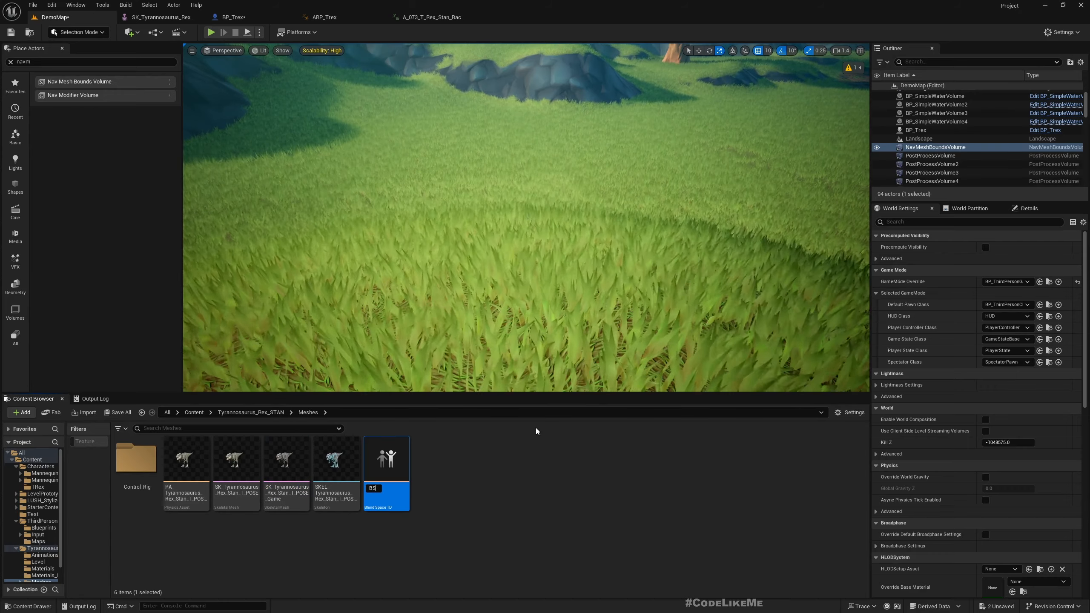
text(P1D_T)
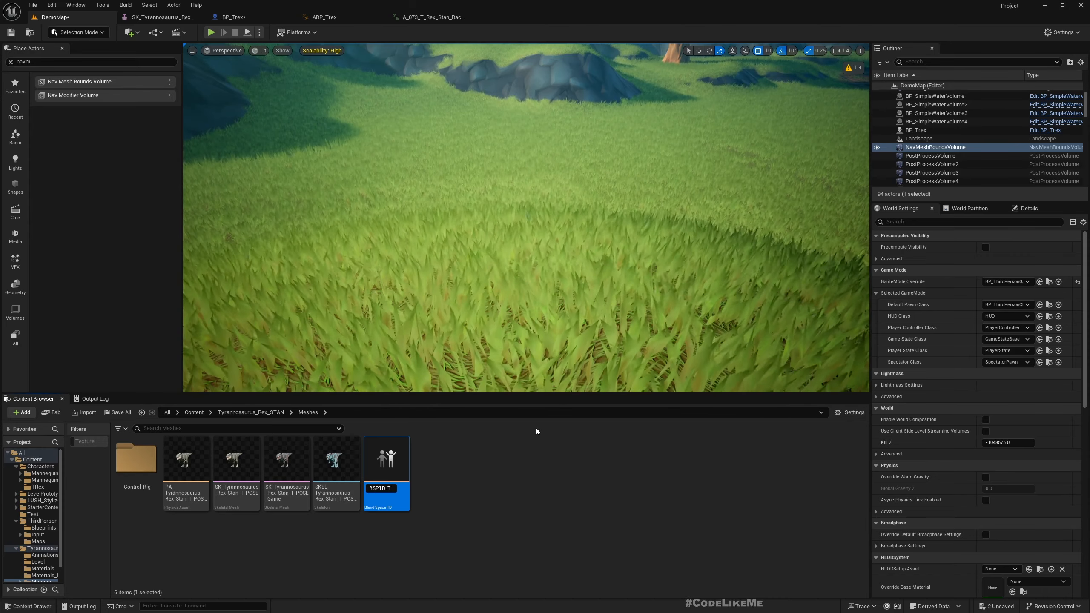
text(rex)
key(Return)
key(Return)
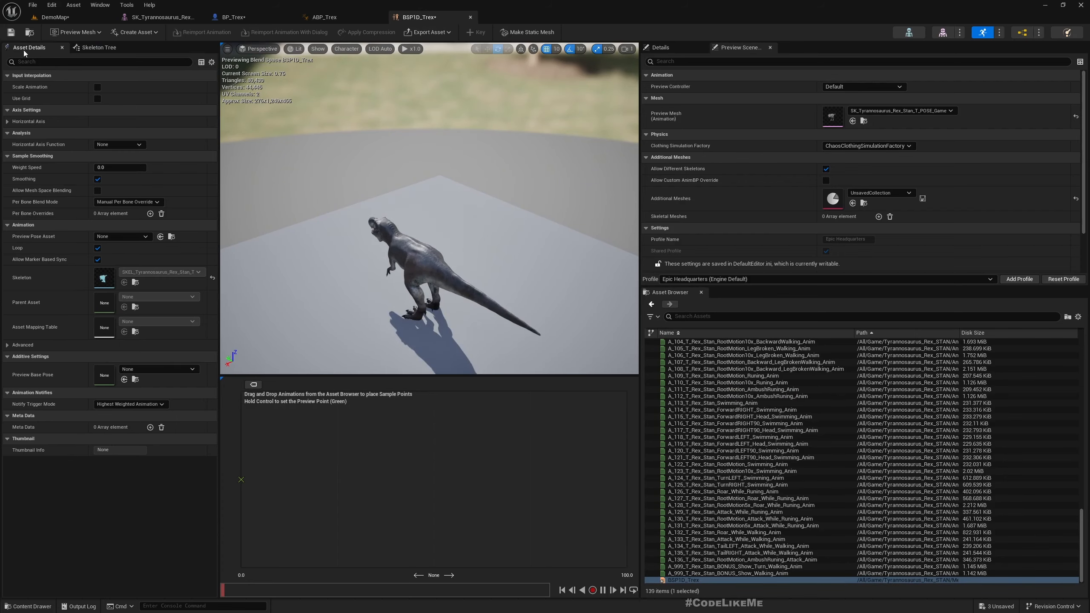
Move BSP1D_Trex into the Characters/TRex folder and reopen it from there
click(55, 17)
drag(185, 462, 41, 488)
click(53, 505)
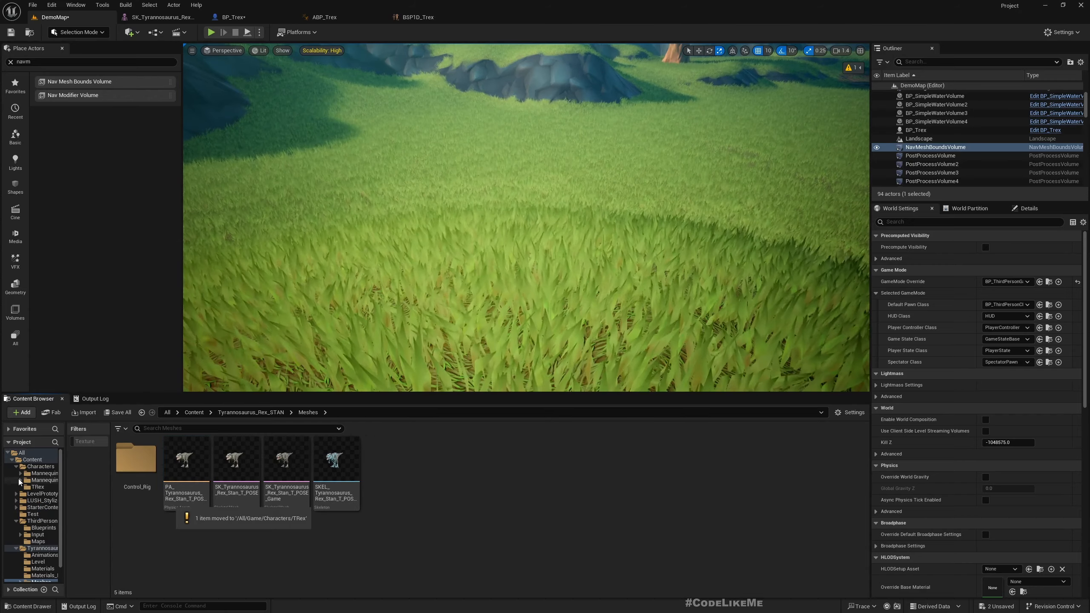
click(35, 488)
double_click(231, 470)
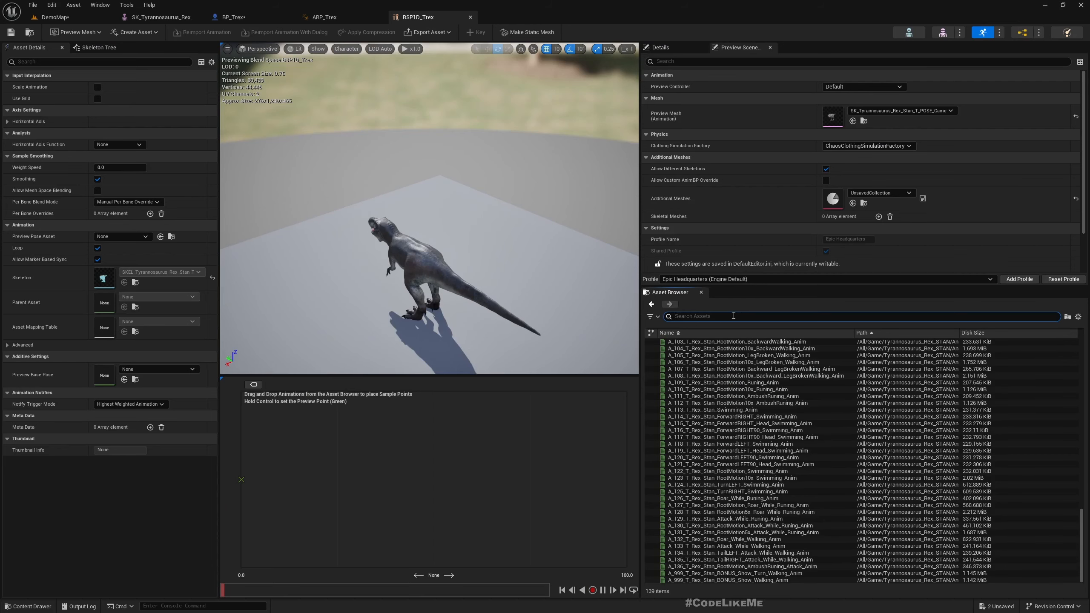
Search the blend space's available animations for "idle"
click(733, 315)
text(walk)
key(Return)
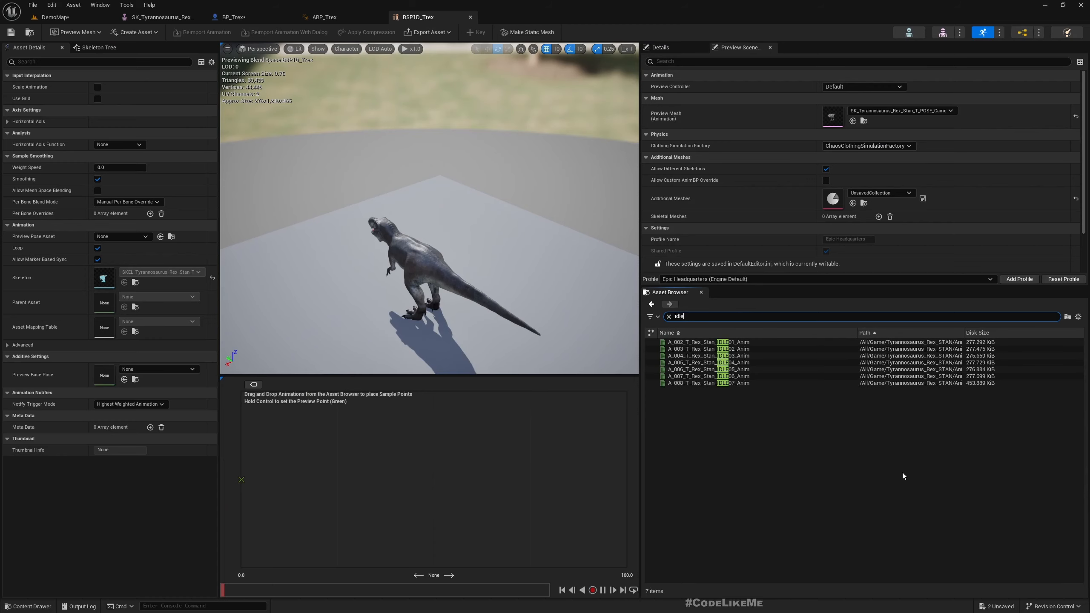
Preview A_002_T_Rex_Stan_IDLE01_Anim, add it to BSP1D_Trex at value 0, and name the horizontal axis Speed with a maximum of 500
double_click(708, 342)
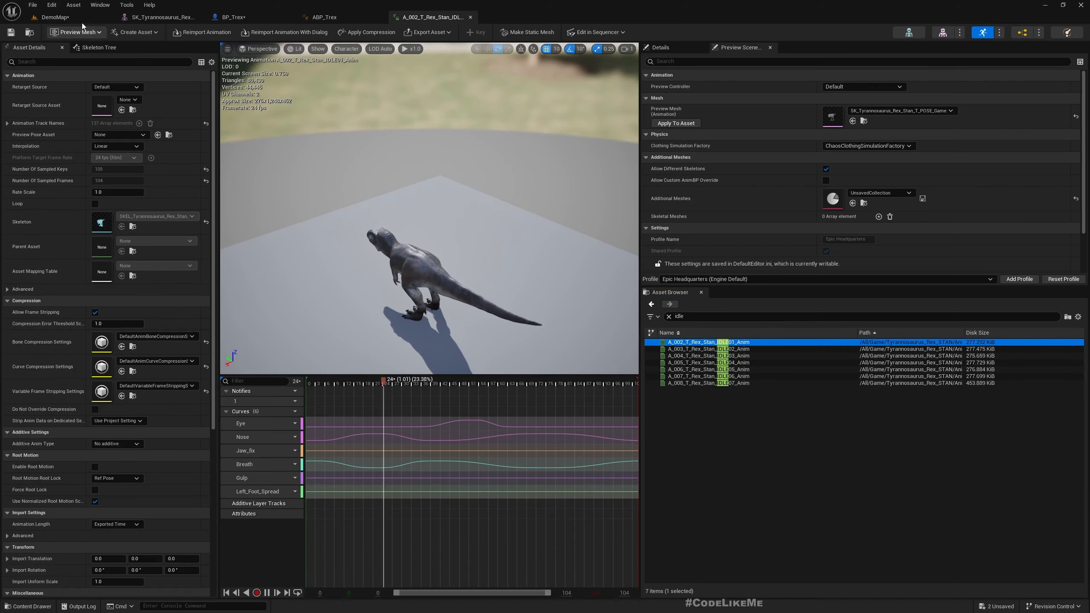
click(64, 16)
double_click(236, 466)
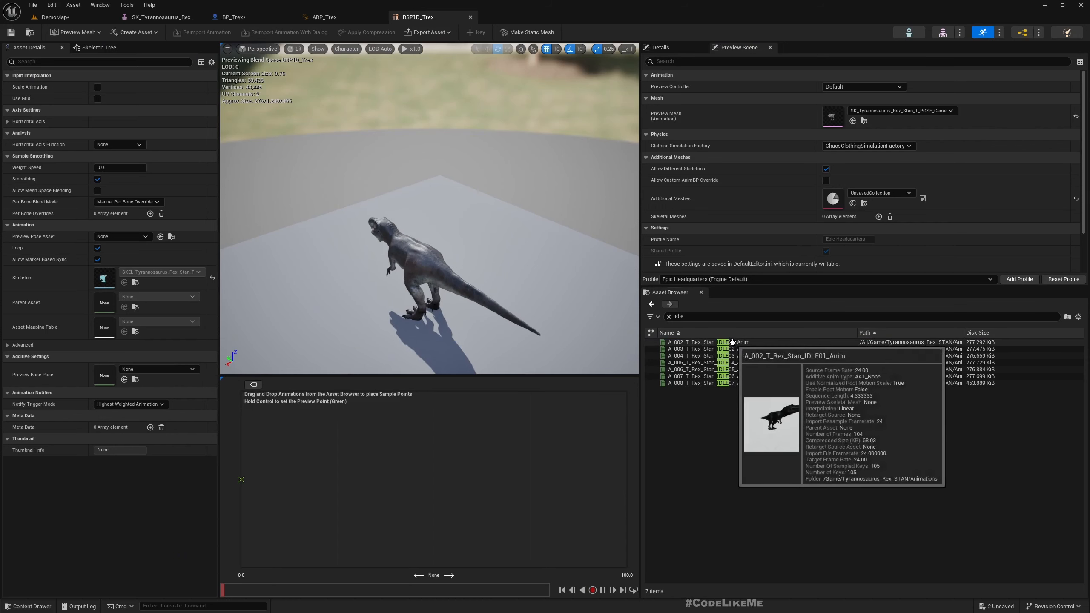
drag(725, 342, 241, 480)
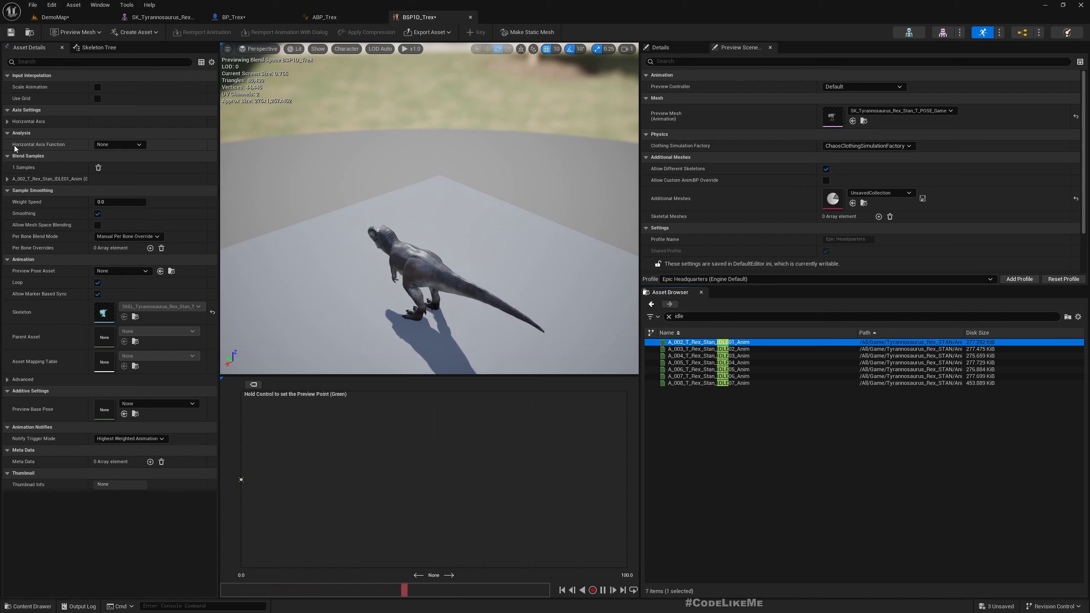
click(25, 121)
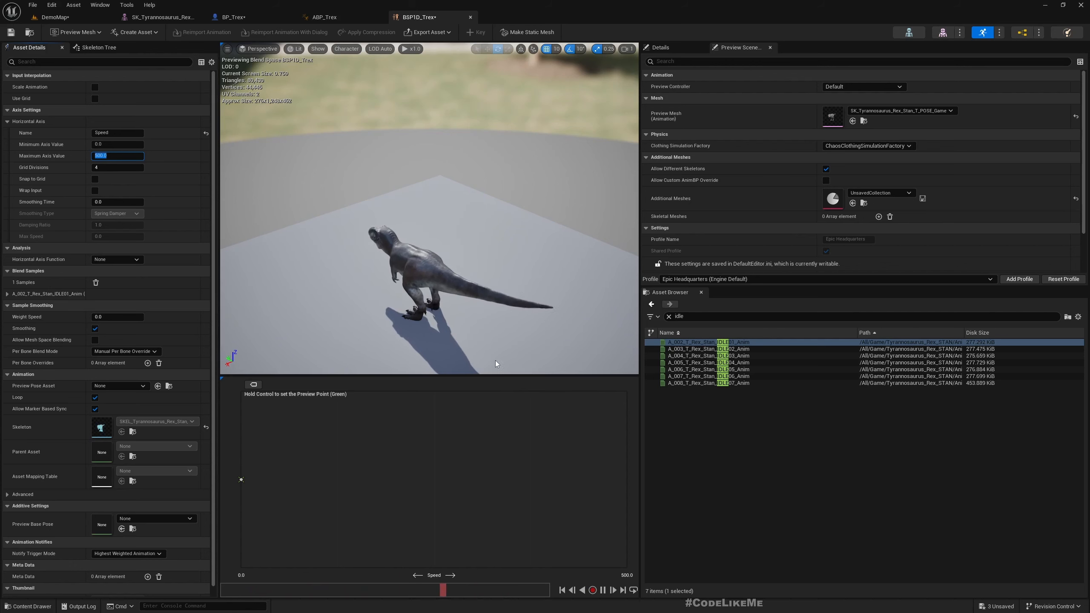
Search the animations for "walk", preview A_031_T_Rex_Stan_Walking_Anim, and place it in BSP1D_Trex near the middle of the Speed axis
click(669, 316)
text(walk)
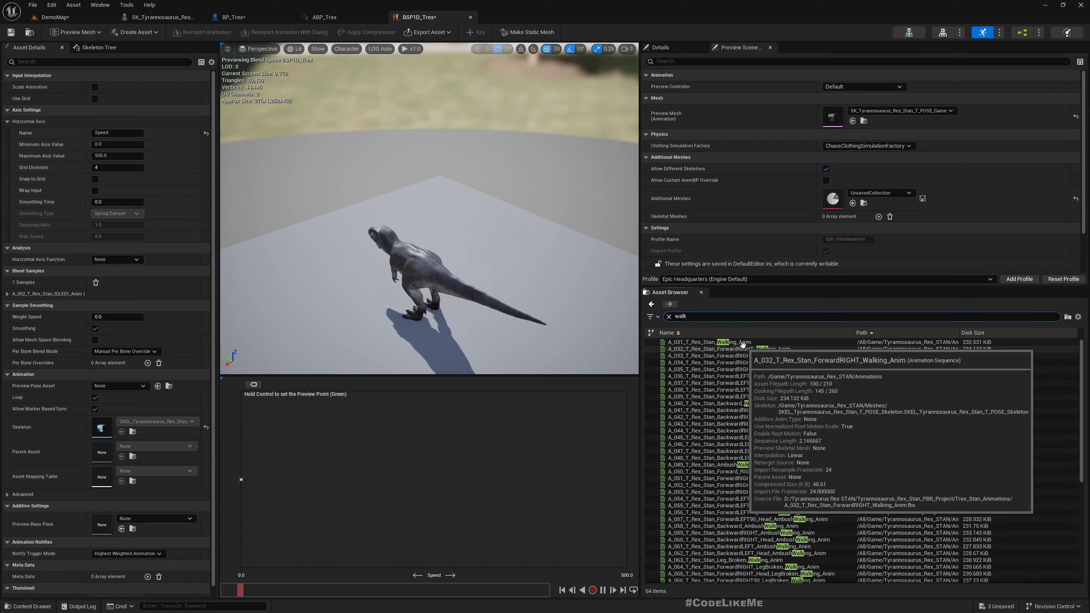
click(743, 348)
double_click(743, 342)
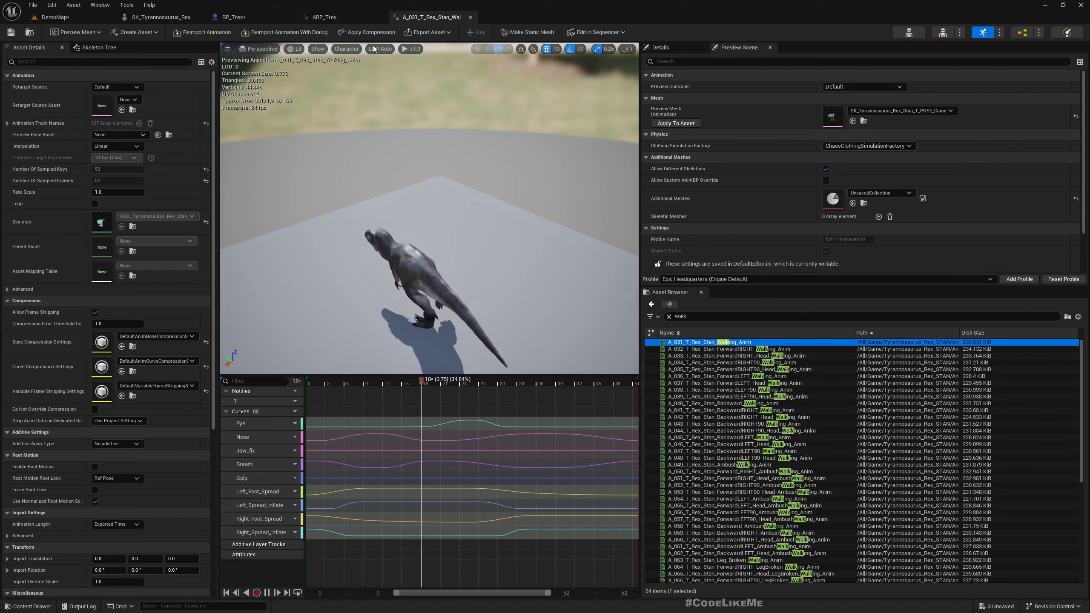
click(54, 17)
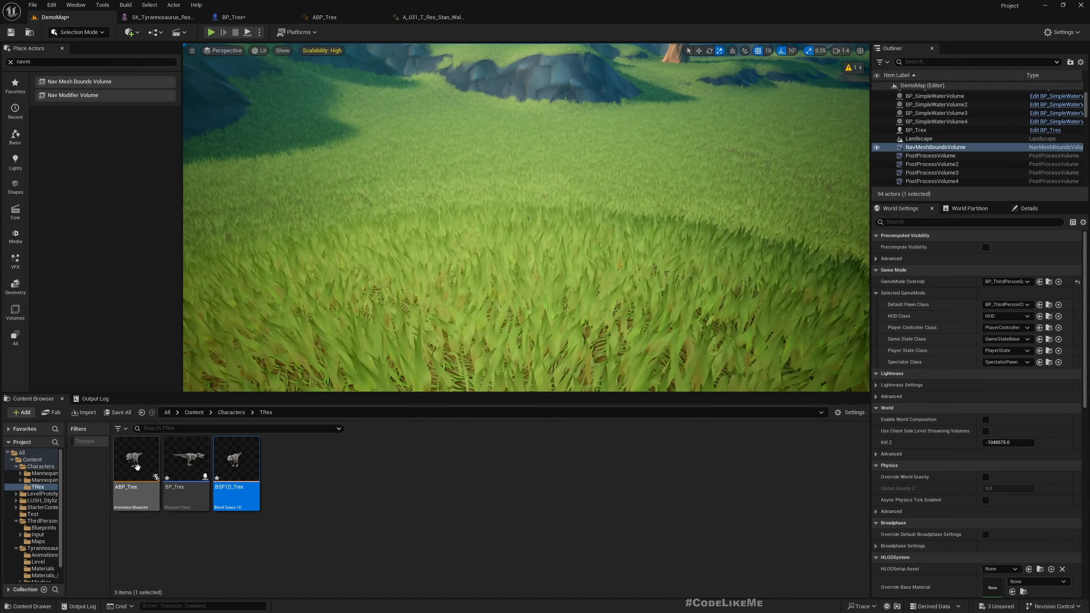
double_click(250, 472)
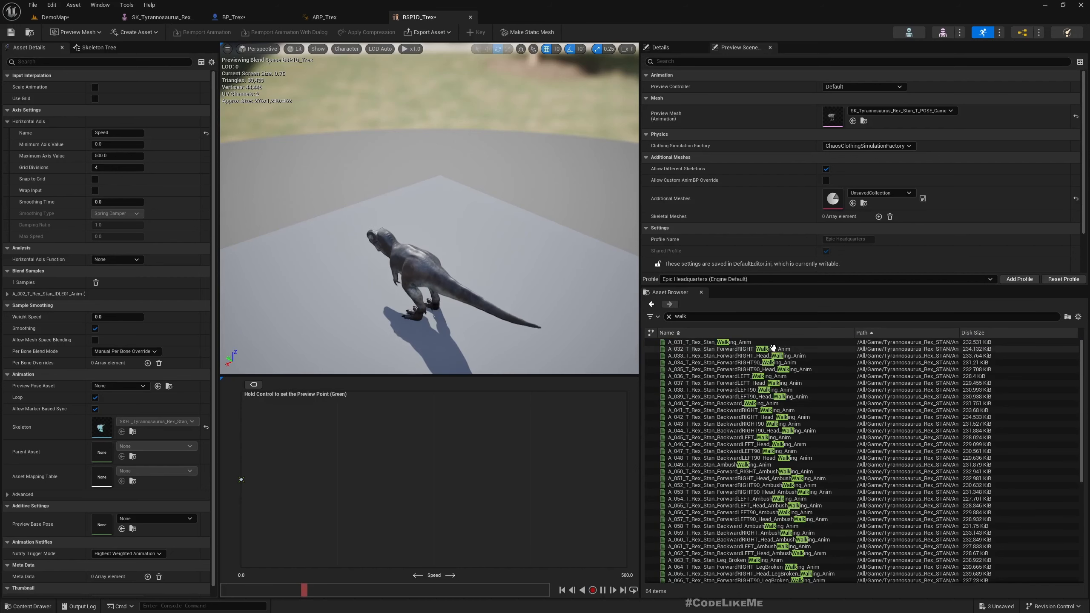
drag(728, 343, 427, 479)
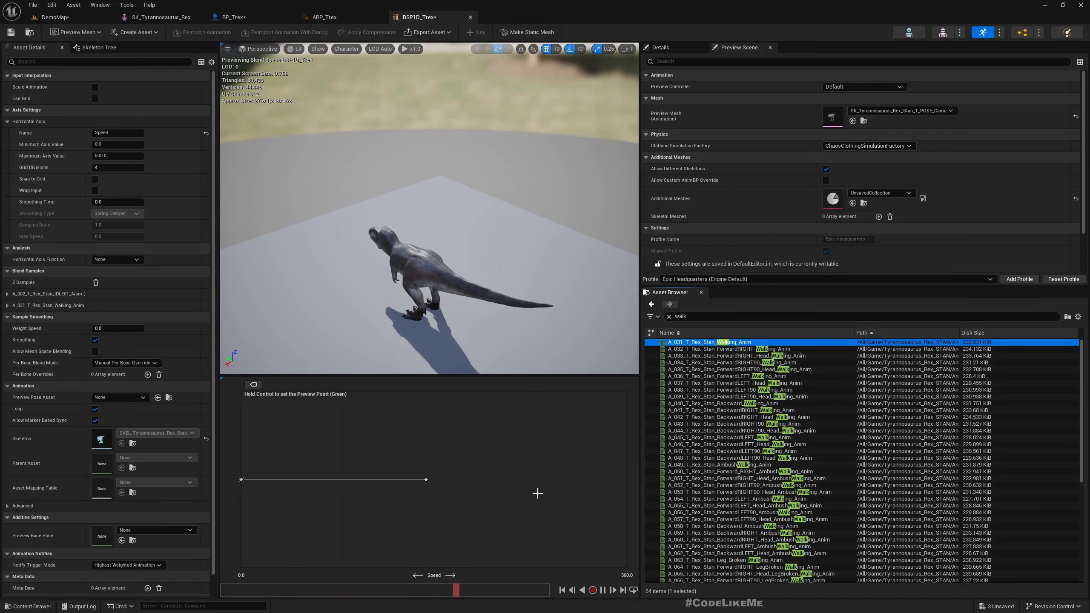
ctrl+click(406, 484)
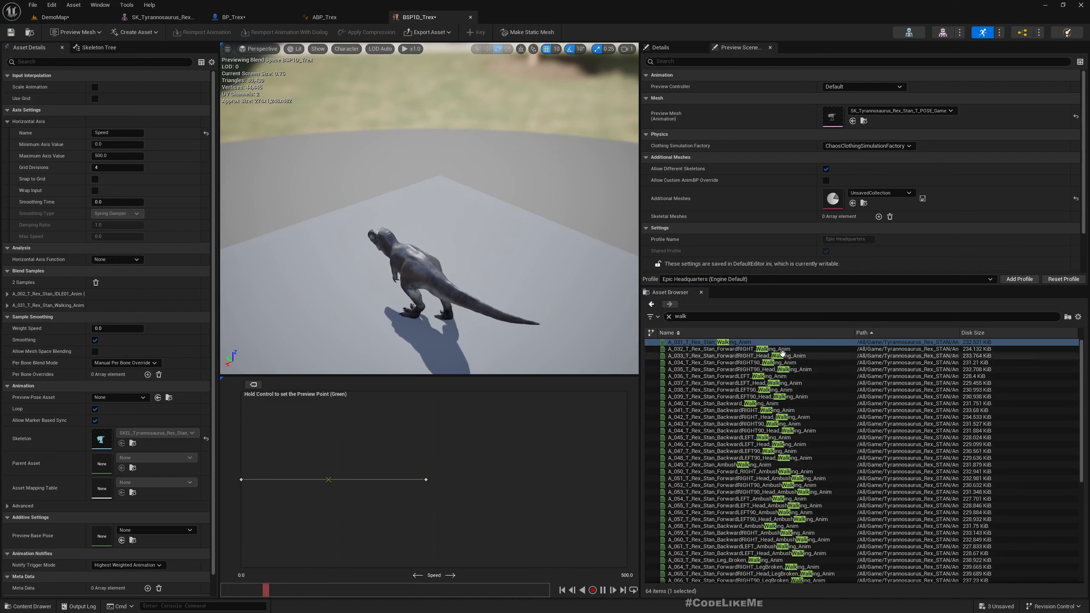
Search the animations for "run", place A_077_T_Rex_Stan_Runing_Anim at the upper end of the Speed axis, and save the blend space
click(709, 317)
text(r)
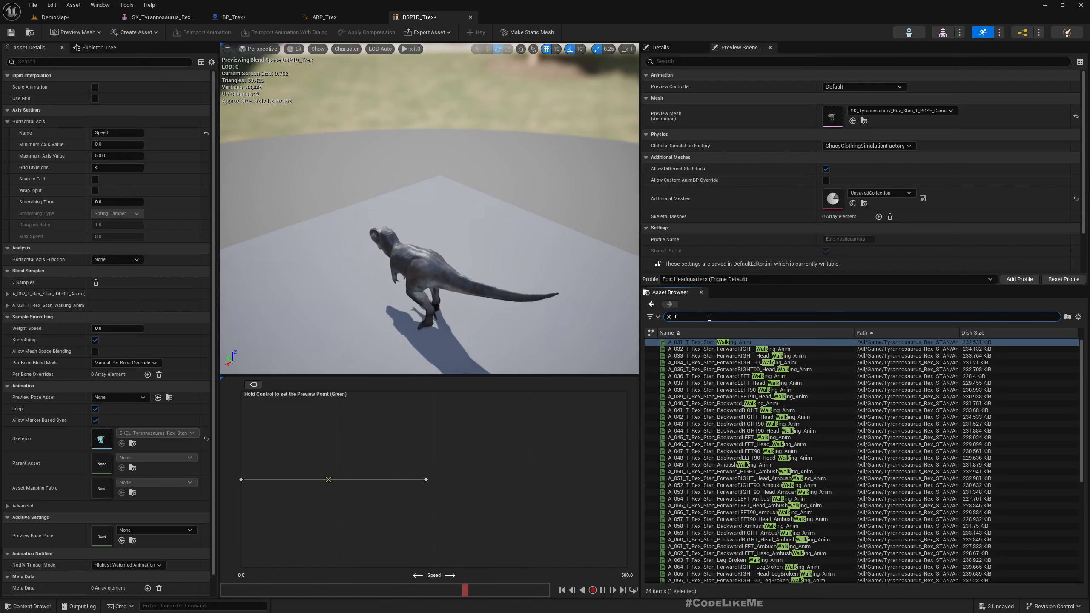
text(unni)
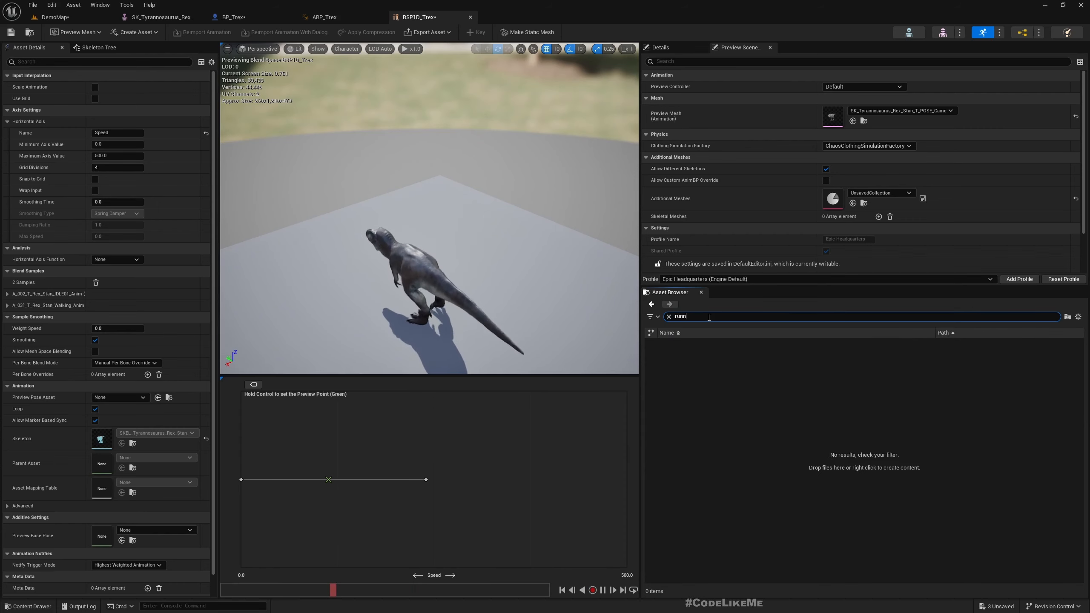
key(BackSpace)
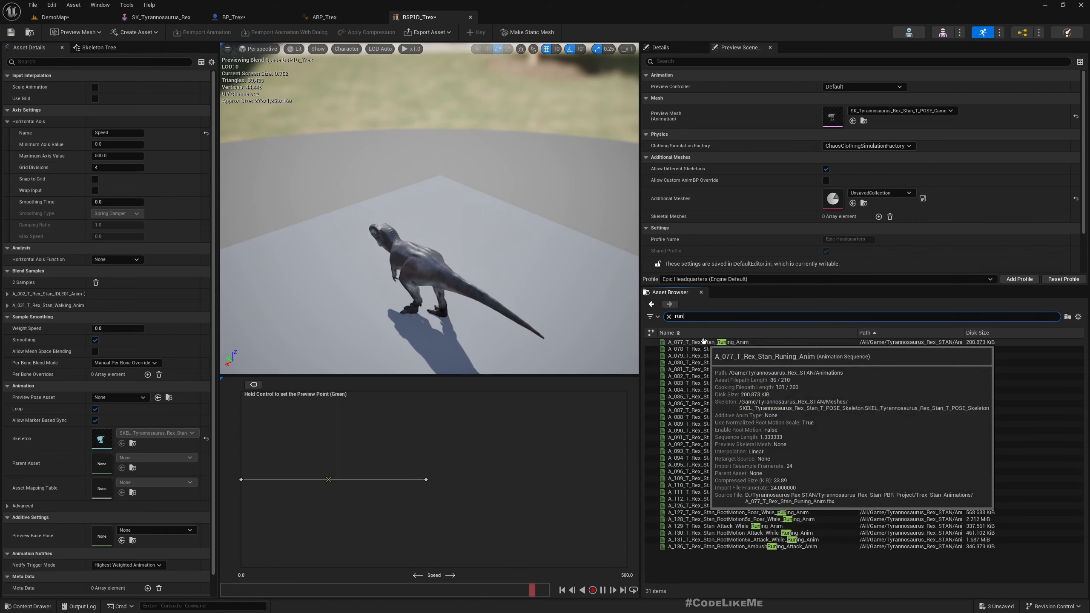
drag(729, 342, 625, 480)
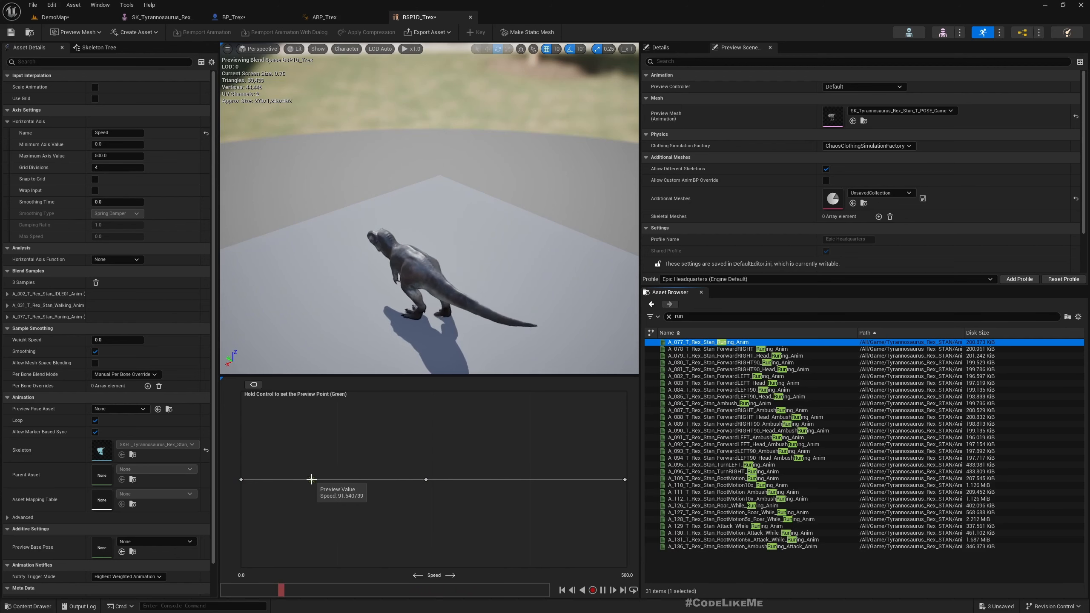
ctrl+drag(311, 479, 422, 481)
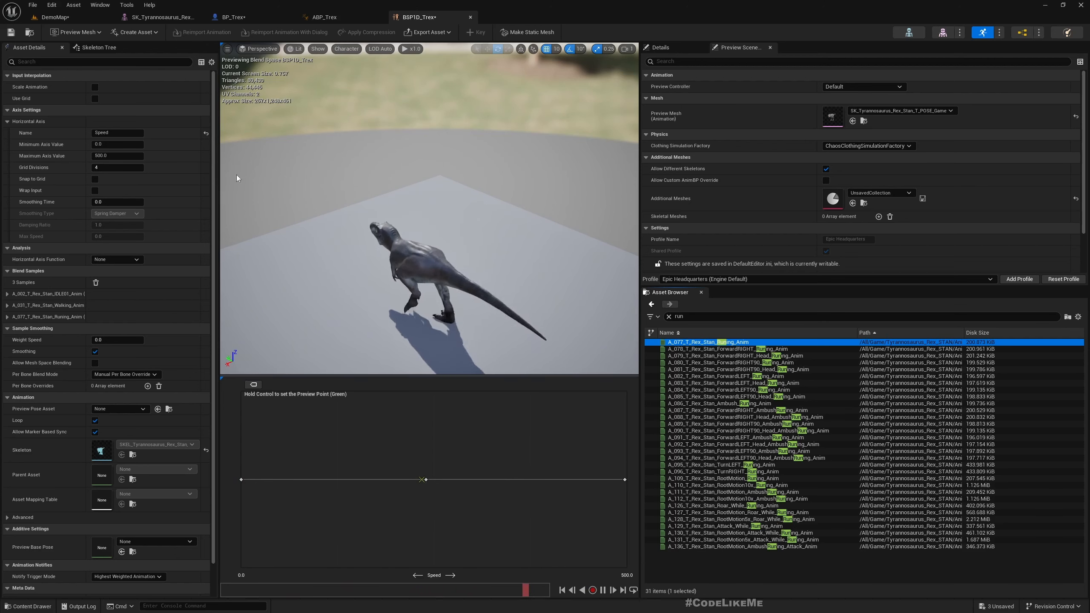
click(11, 32)
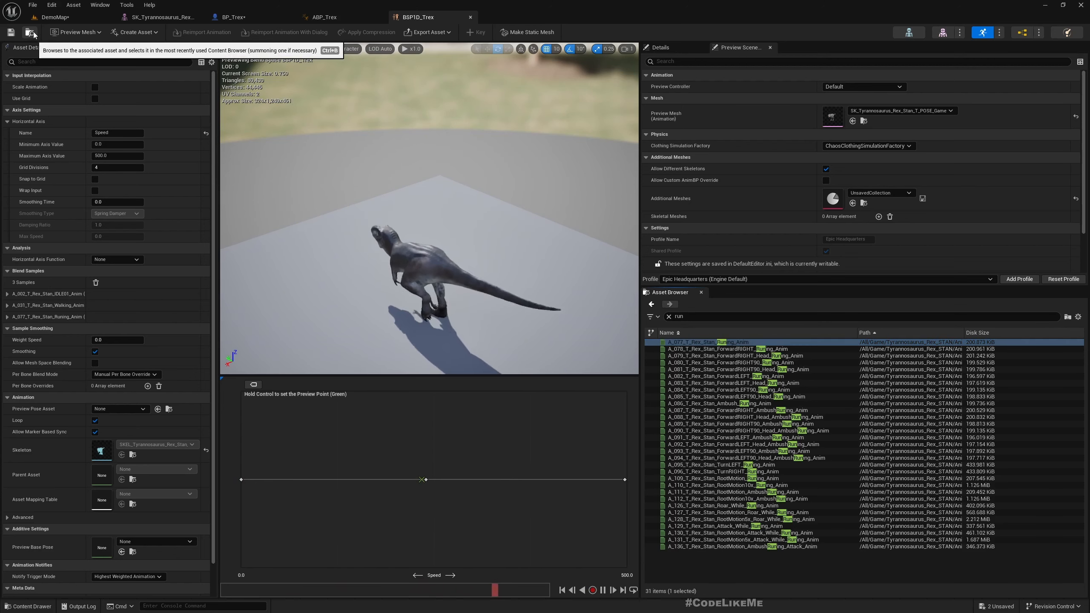
Add BSP1D_Trex to the AnimGraph of ABP_Trex, connect it to the Output Pose result, and align the two nodes
click(30, 32)
drag(235, 468, 322, 18)
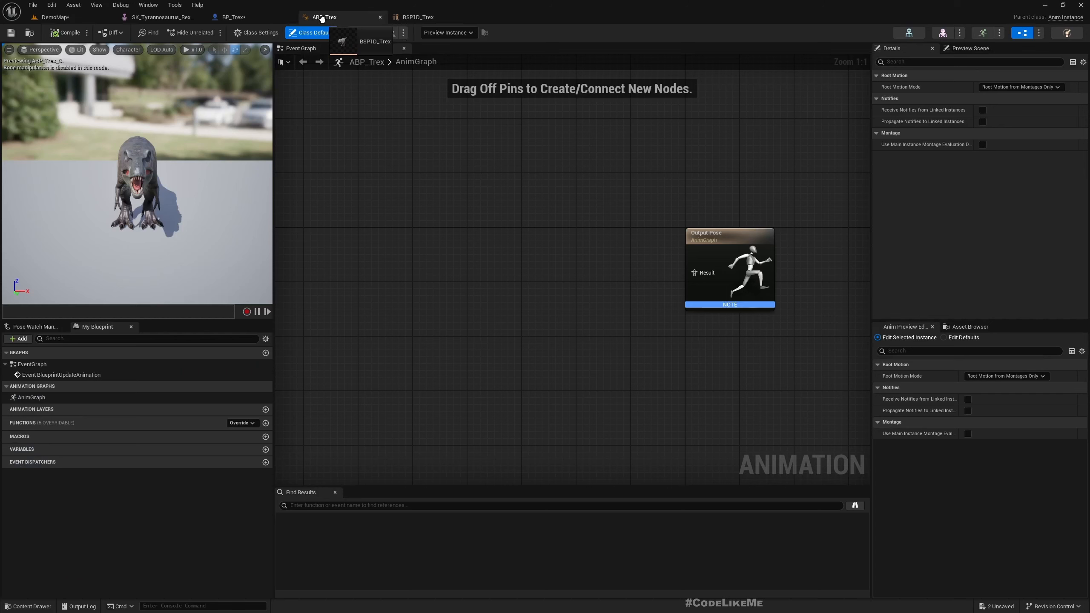
drag(509, 329, 543, 245)
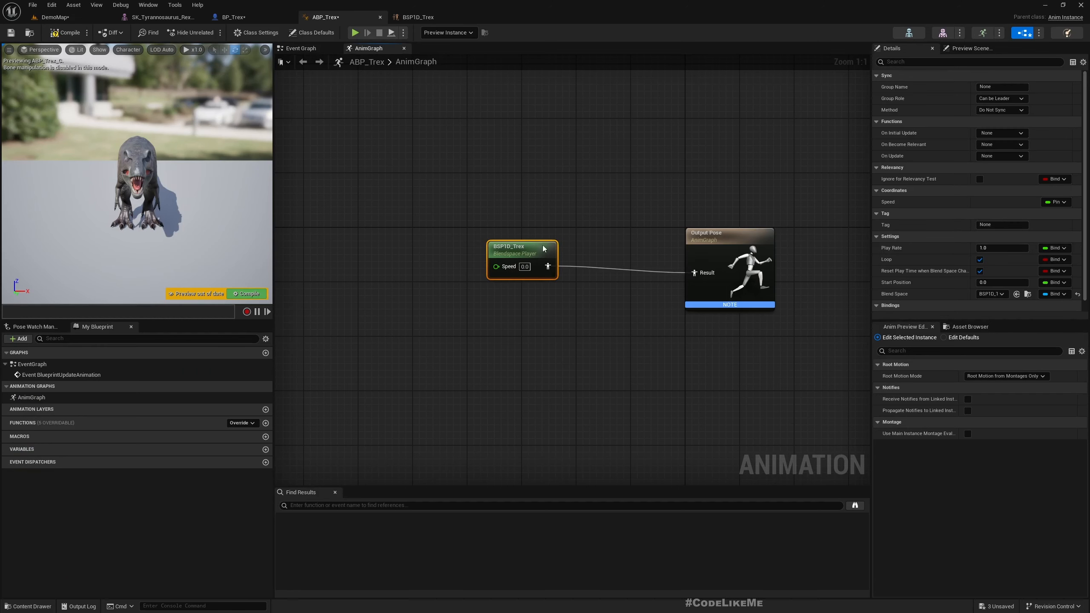
drag(468, 223, 806, 347)
key(q)
Promote the BSP1D_Trex node's Speed input to a float variable named Speed and compile ABP_Trex
right_click(500, 265)
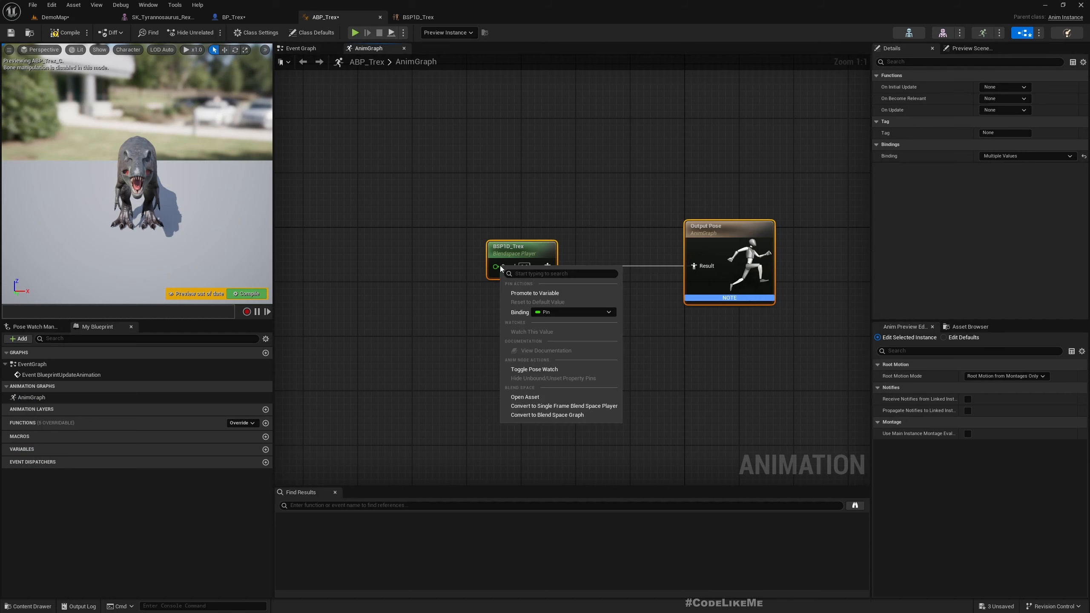
click(529, 293)
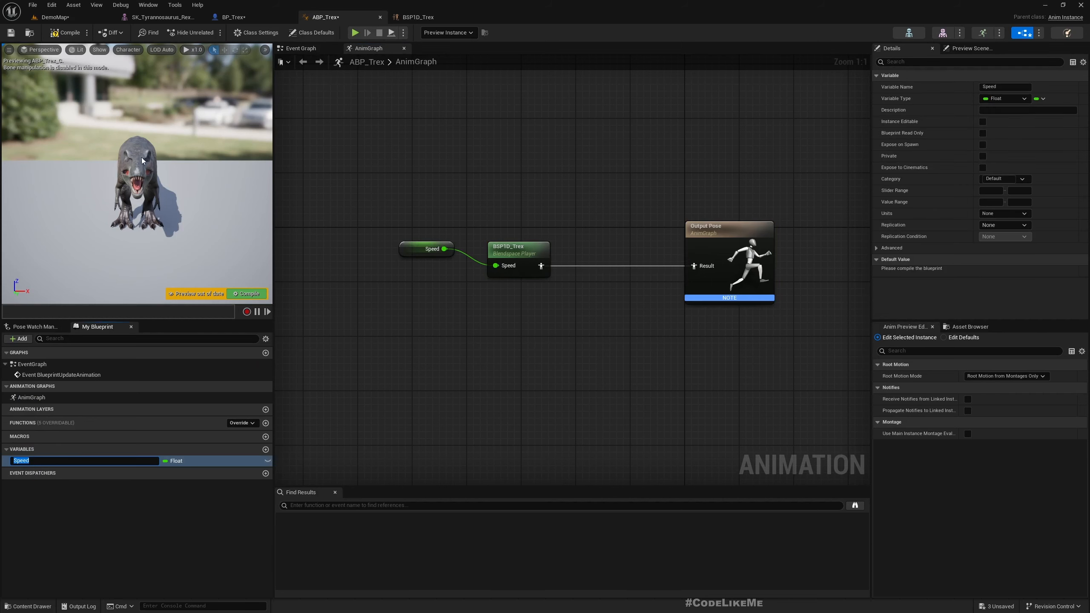
click(65, 32)
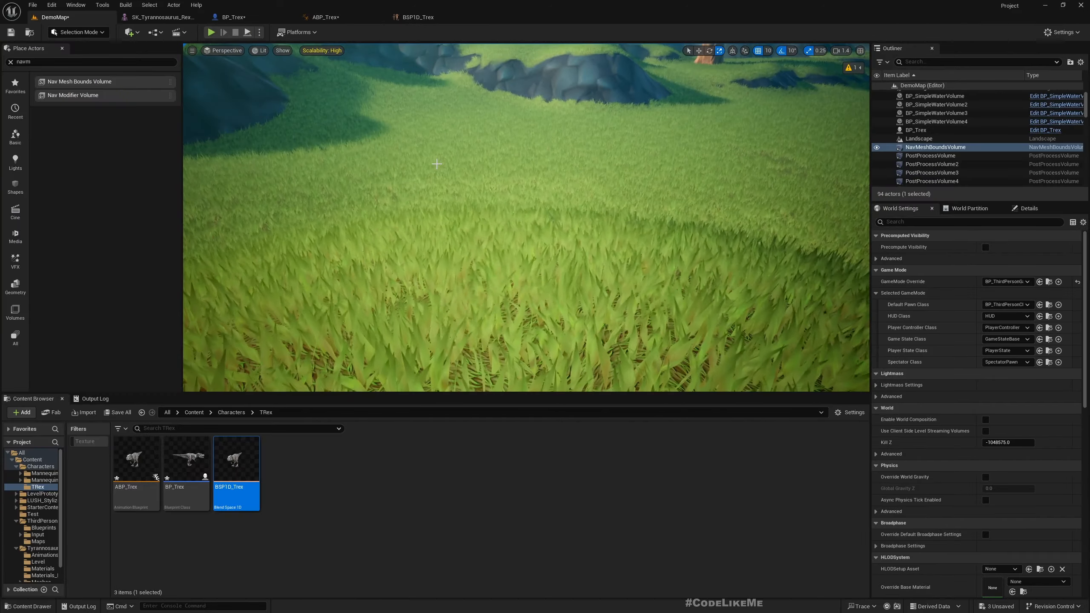
Play DemoMap full screen to check the T-Rex's current movement and animation, and return to the editor
key(F11)
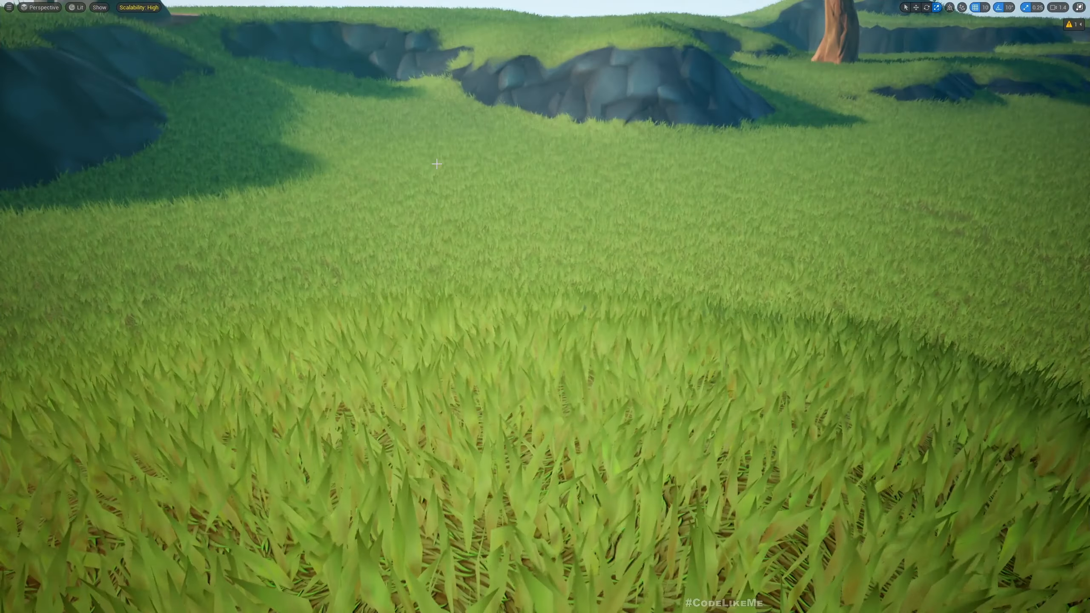
key(alt+p)
click(437, 164)
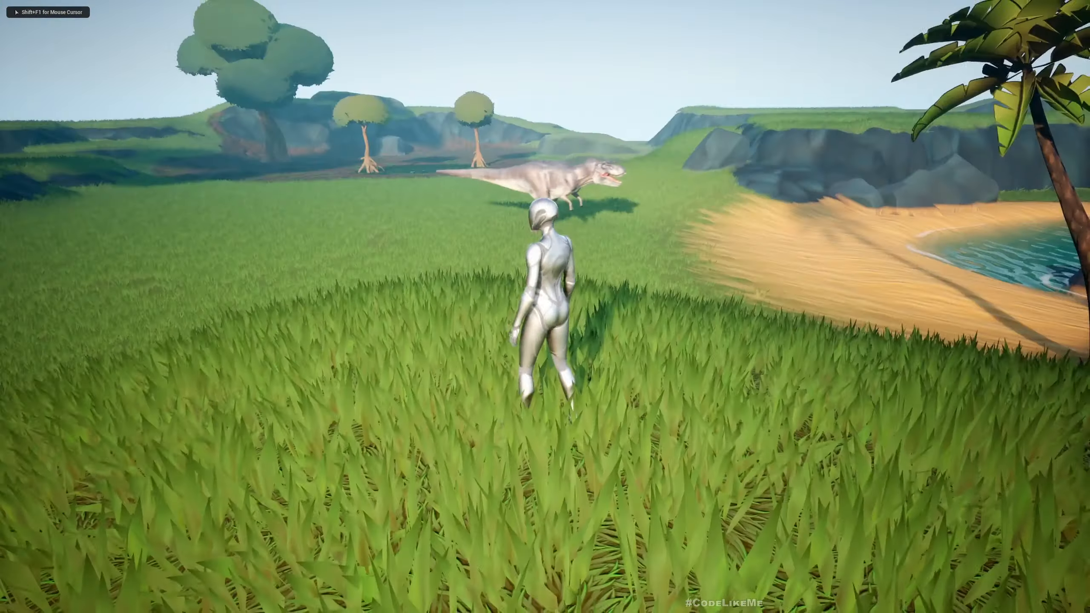
key(w)
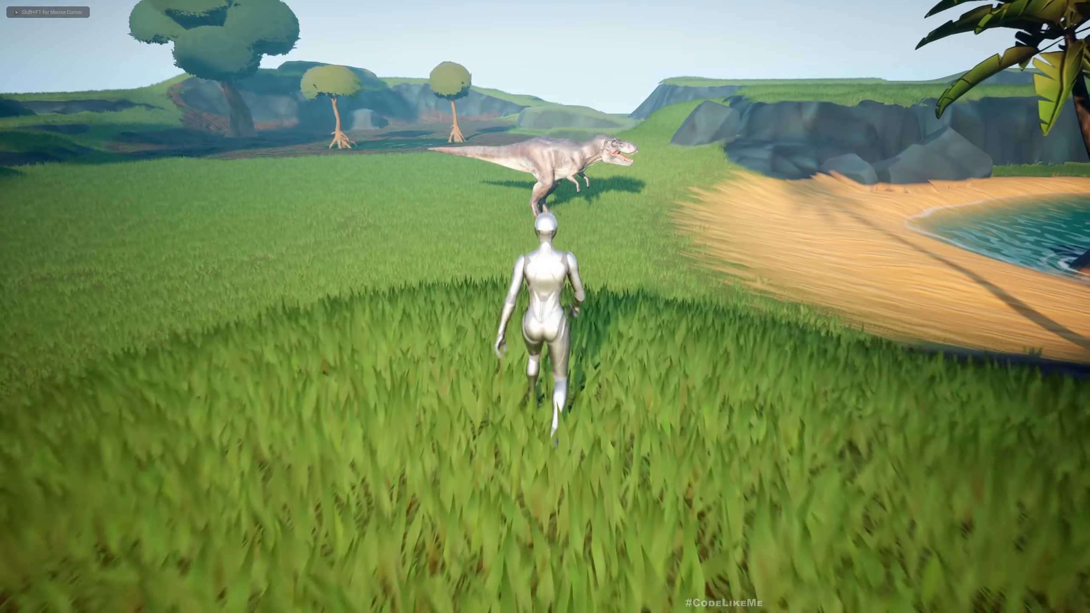
key(Escape)
key(F11)
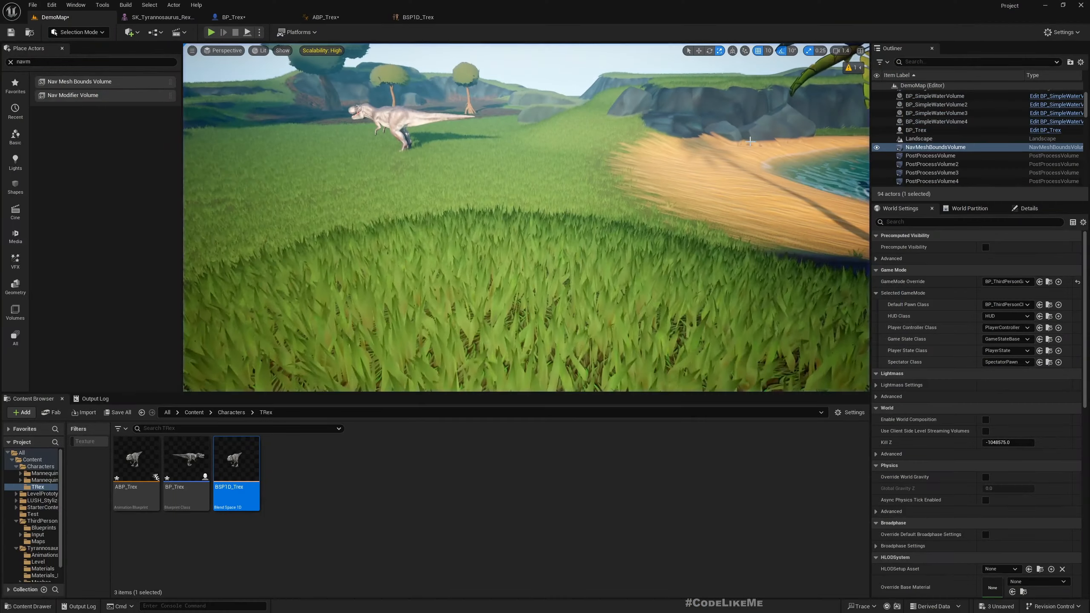
Set the Anim Class of BP_Trex's Mesh component to ABP_Trex
click(227, 18)
click(44, 105)
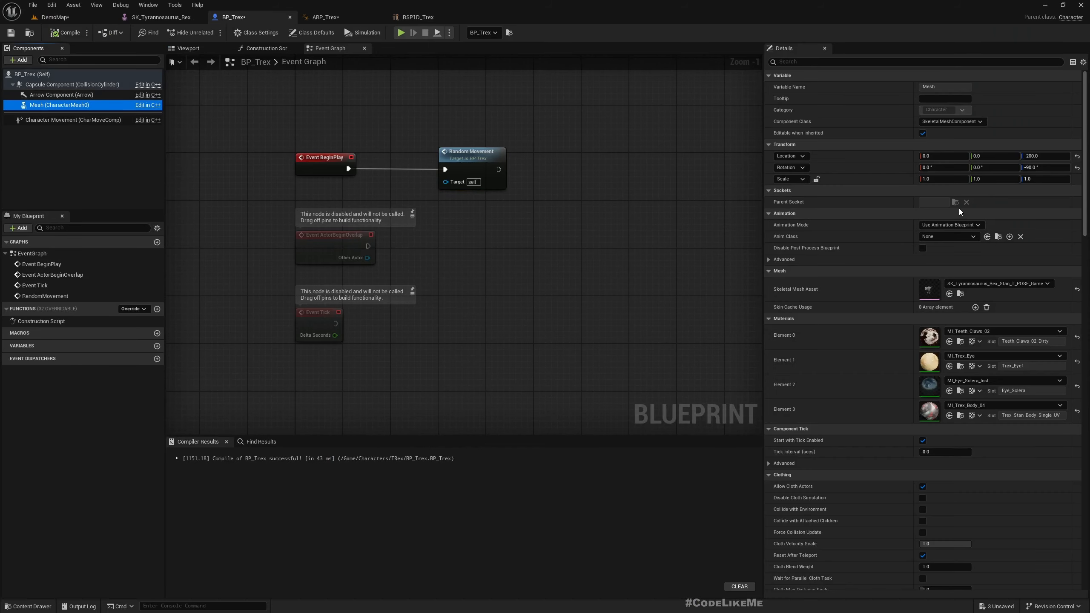
click(931, 236)
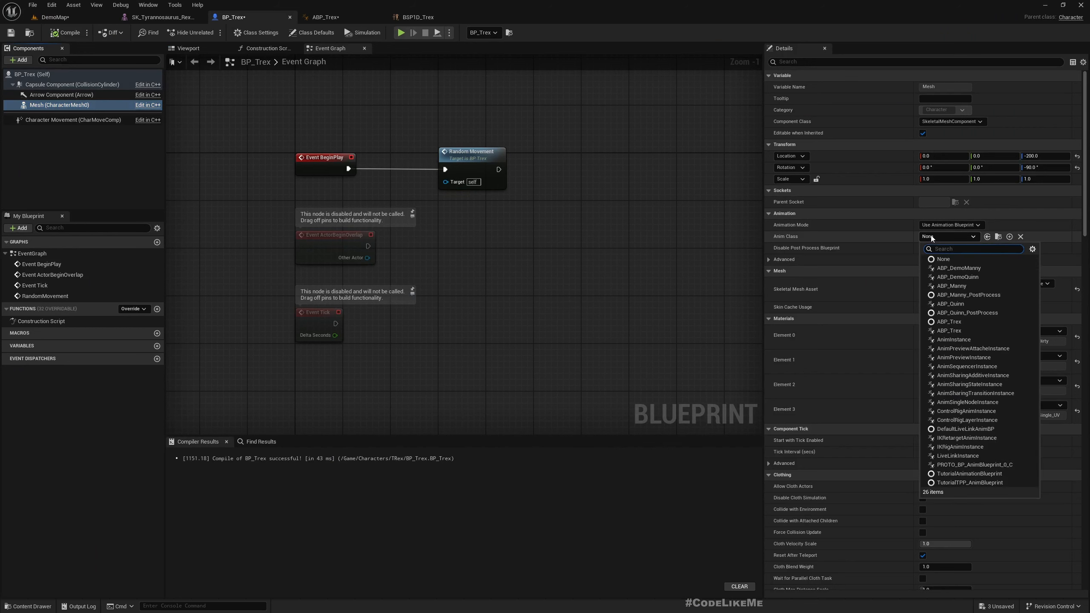
click(952, 321)
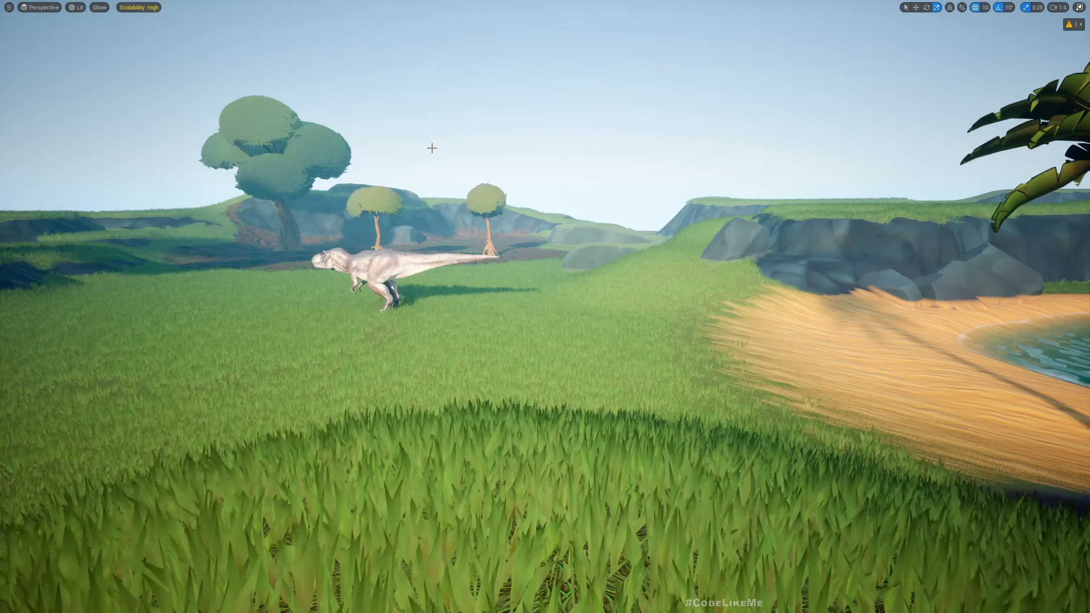
Play-test the level again to check the T-Rex with ABP_Trex assigned, and exit full screen
key(alt+p)
key(w)
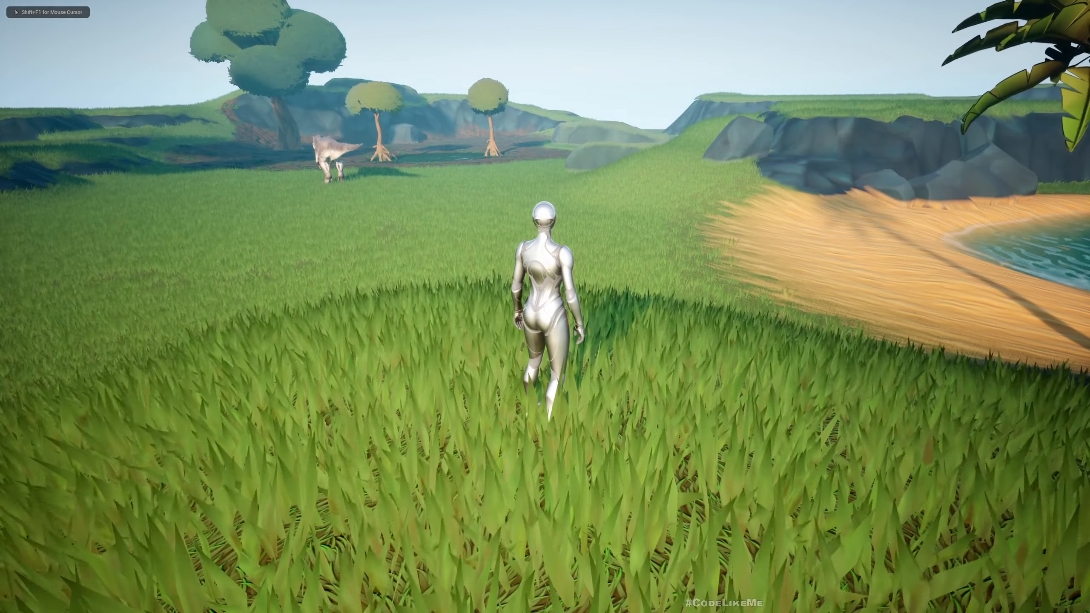
key(Escape)
key(F11)
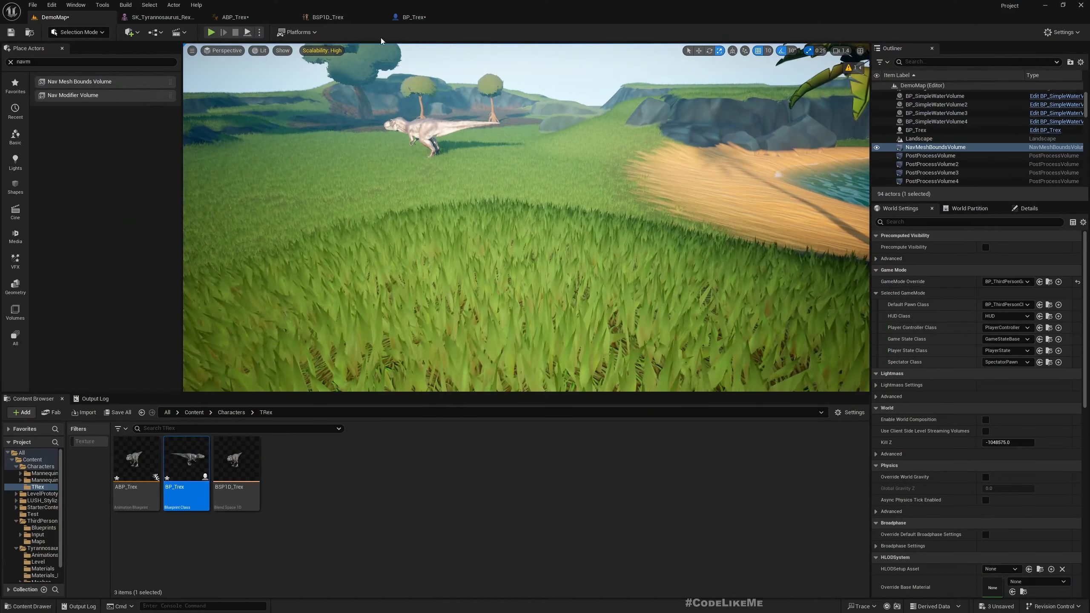
Align the Speed, BSP1D_Trex and Output Pose nodes along a straight connection in the AnimGraph of ABP_Trex
click(248, 17)
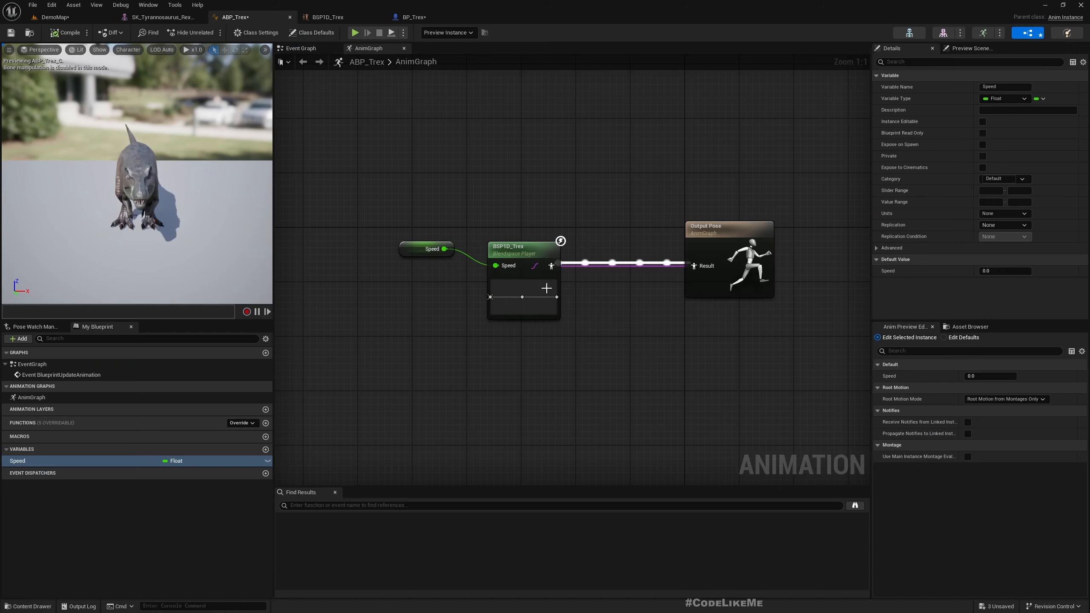
drag(531, 280, 532, 280)
drag(519, 258, 519, 242)
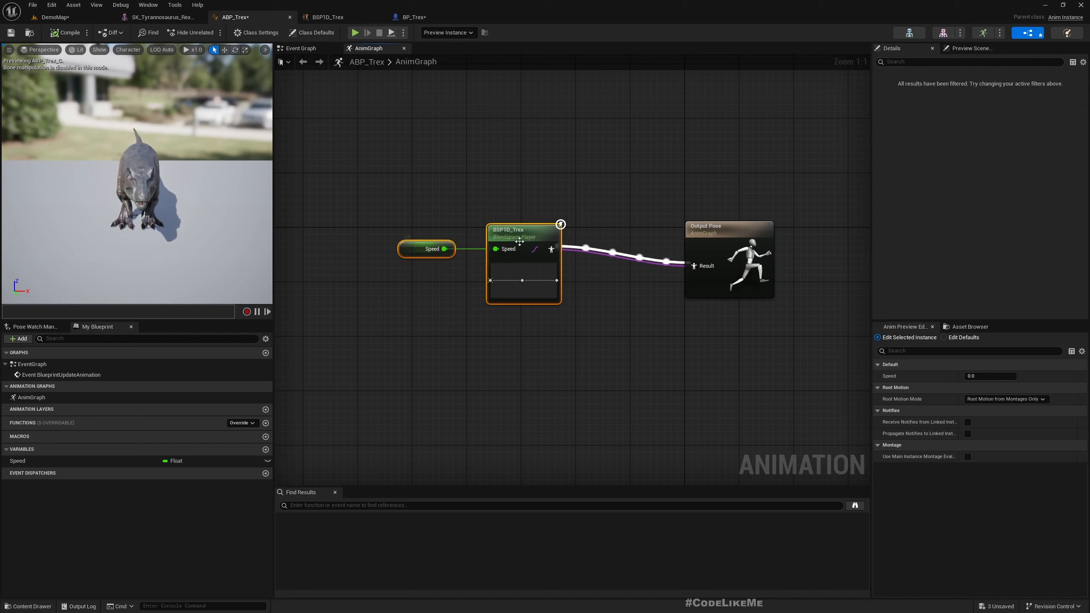
key(q)
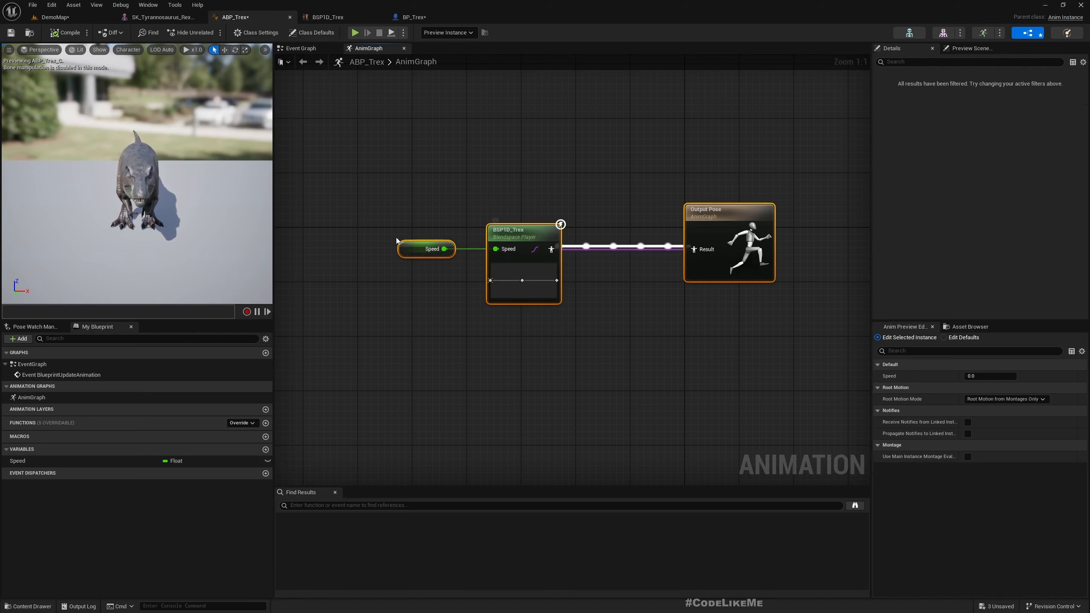
click(413, 254)
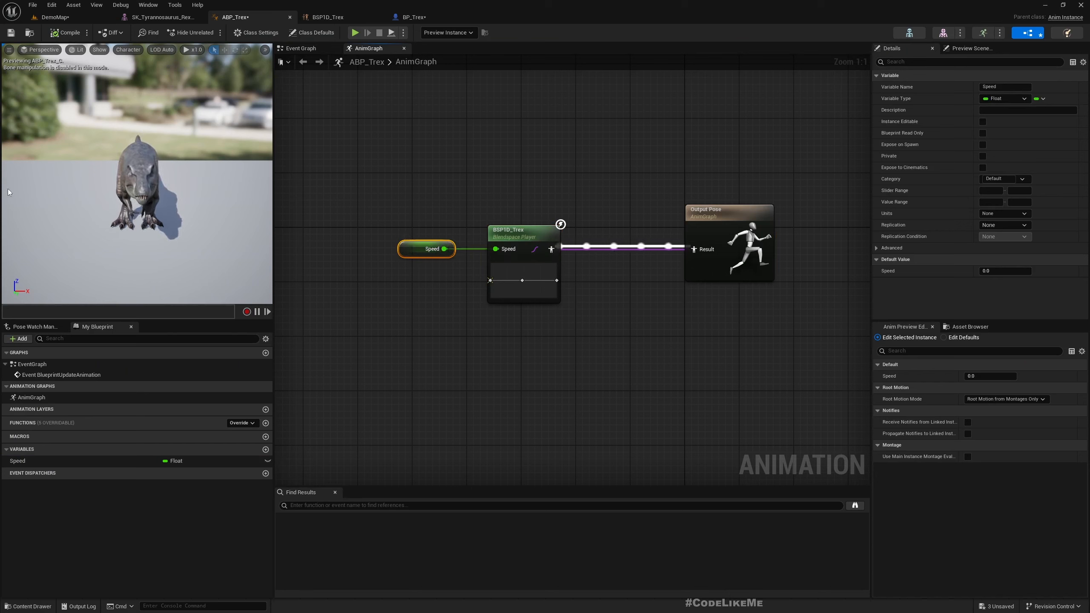
drag(170, 199, 201, 198)
Look at the Event Graph of BP_Trex and return to ABP_Trex
click(412, 17)
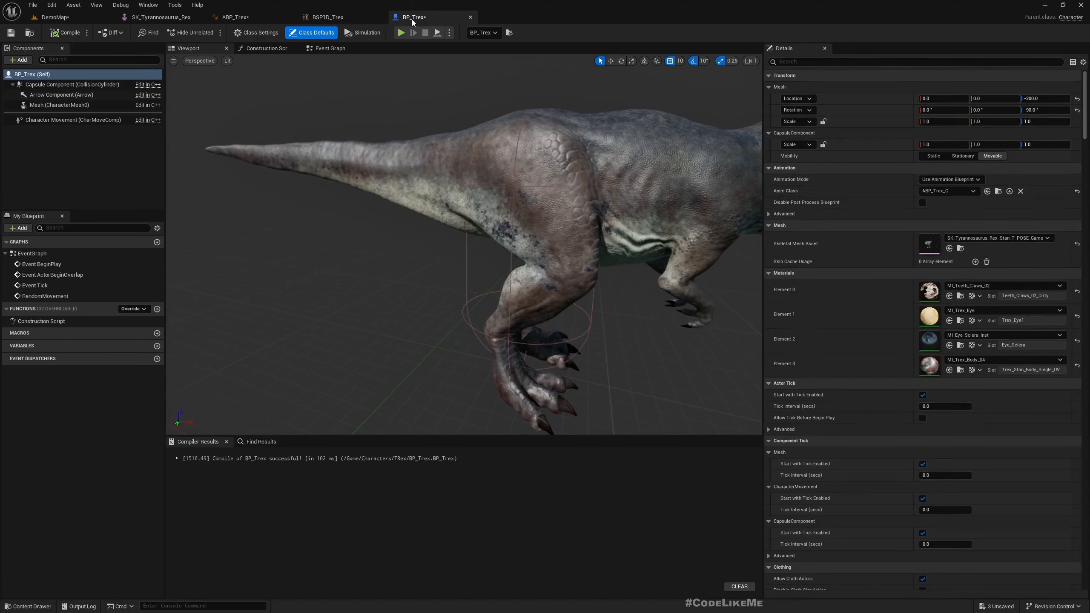
click(330, 48)
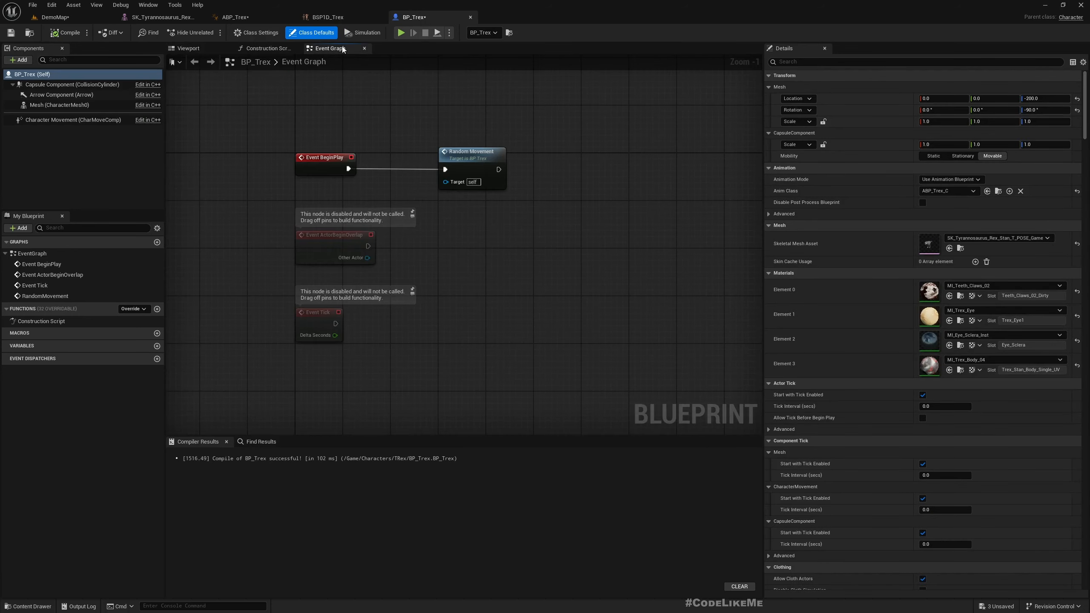
click(249, 16)
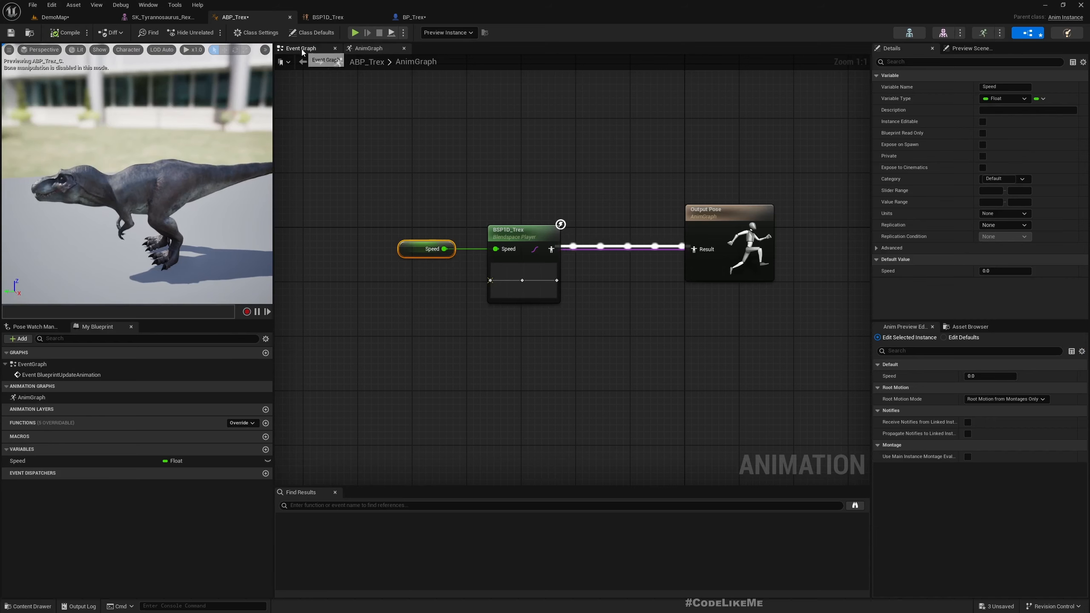
In ABP_Trex's Event Graph, add an Is Valid check on Try Get Pawn Owner's Return Value, run it from Event BlueprintUpdateAnimation, and align it with the event
click(302, 48)
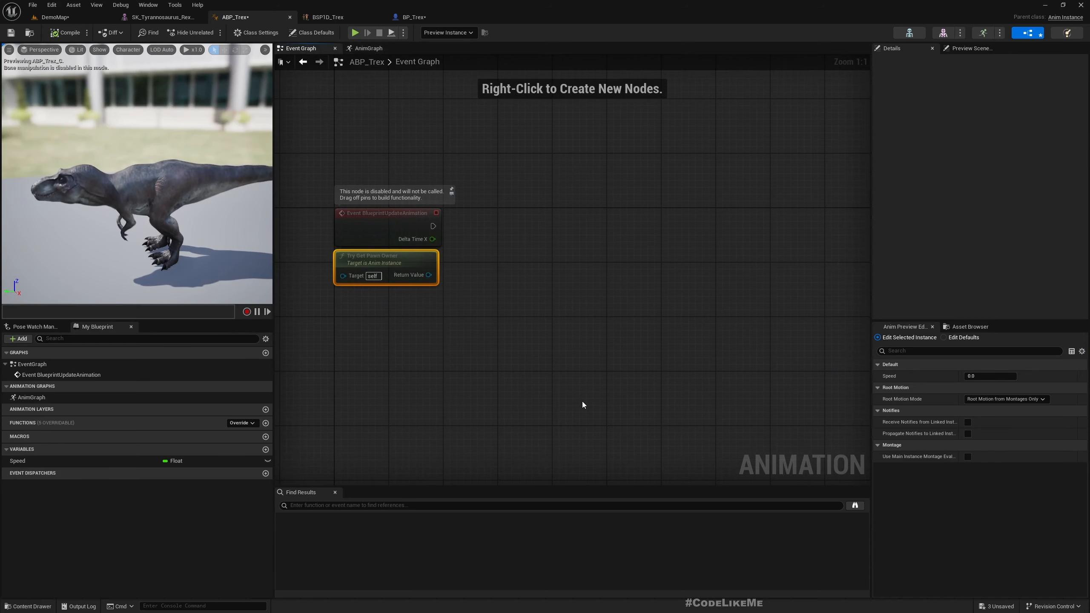
drag(428, 274, 566, 262)
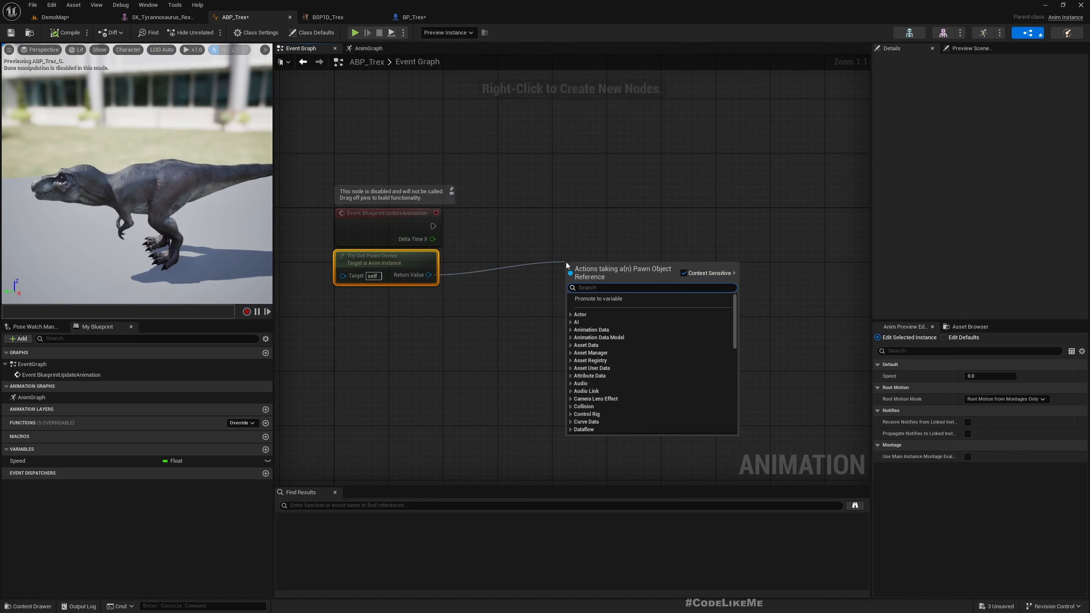
text(isvalid)
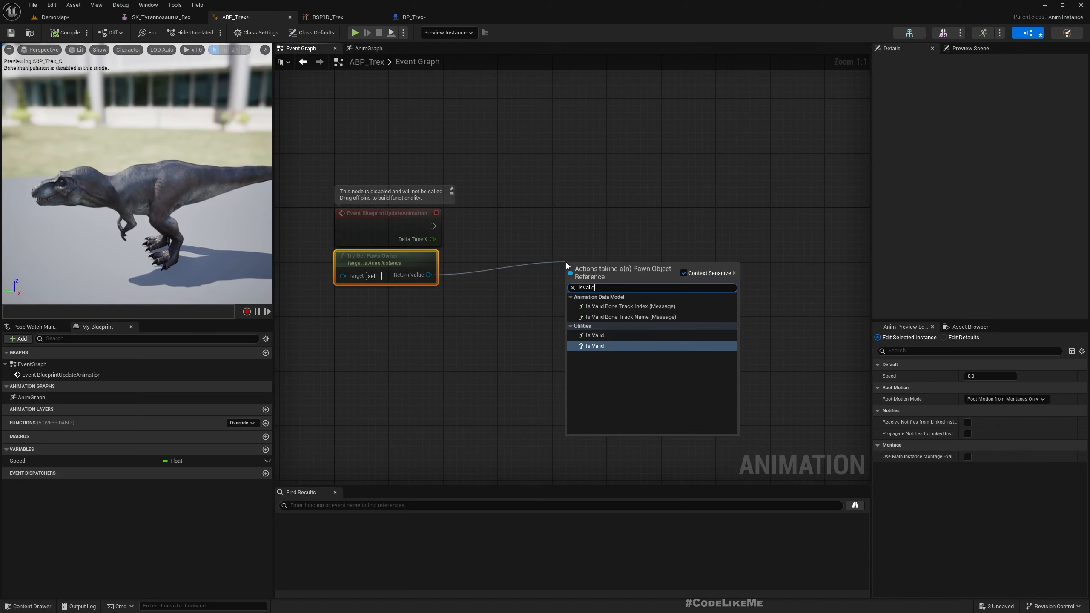
key(Return)
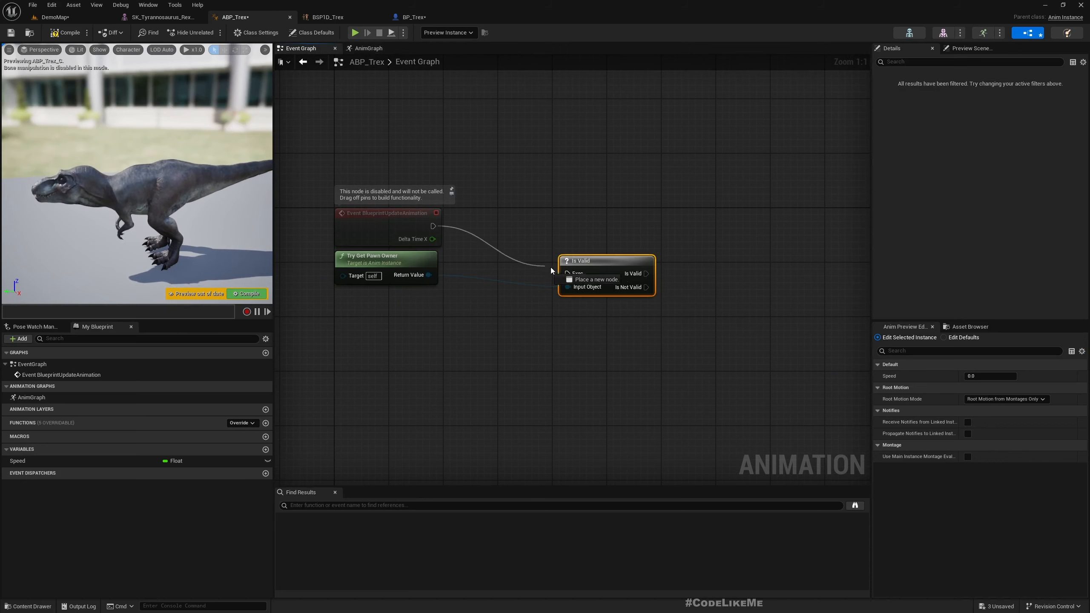
drag(567, 274, 567, 273)
drag(611, 261, 604, 234)
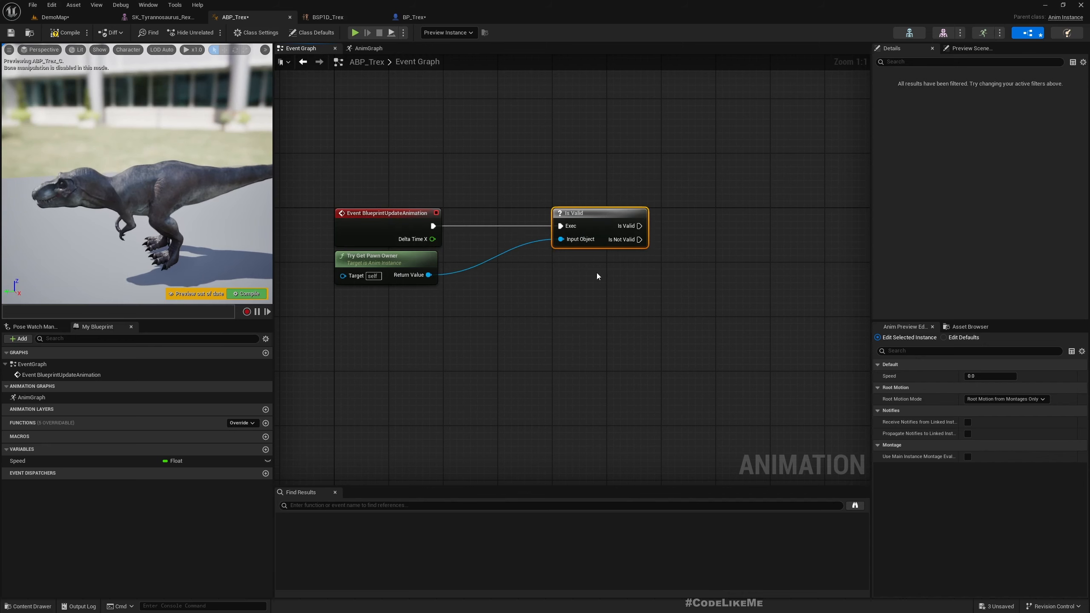
right_drag(596, 273, 492, 259)
scroll(445, 301, down, 2)
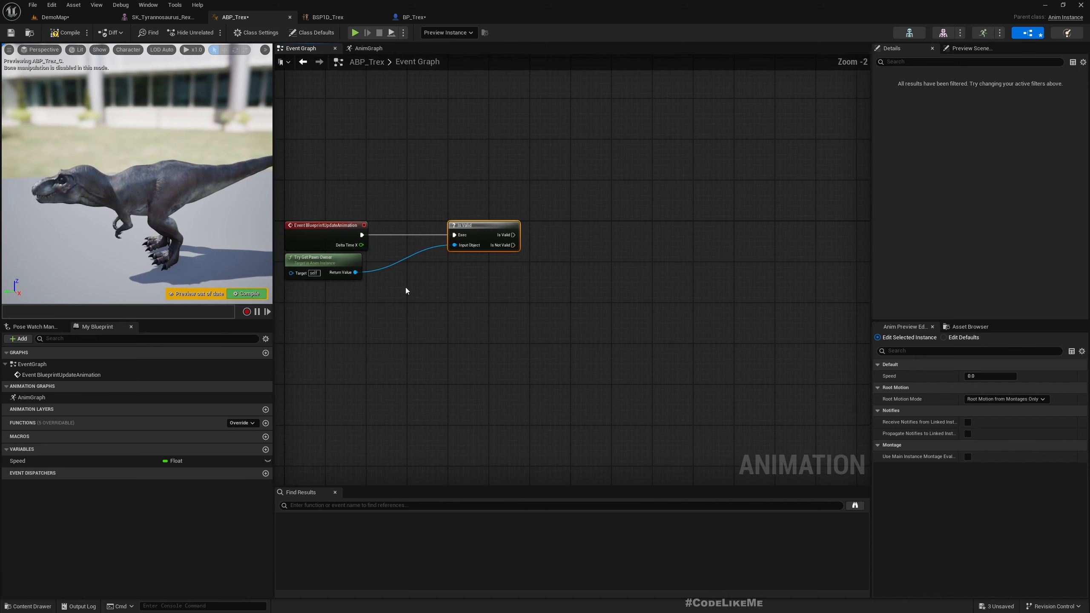